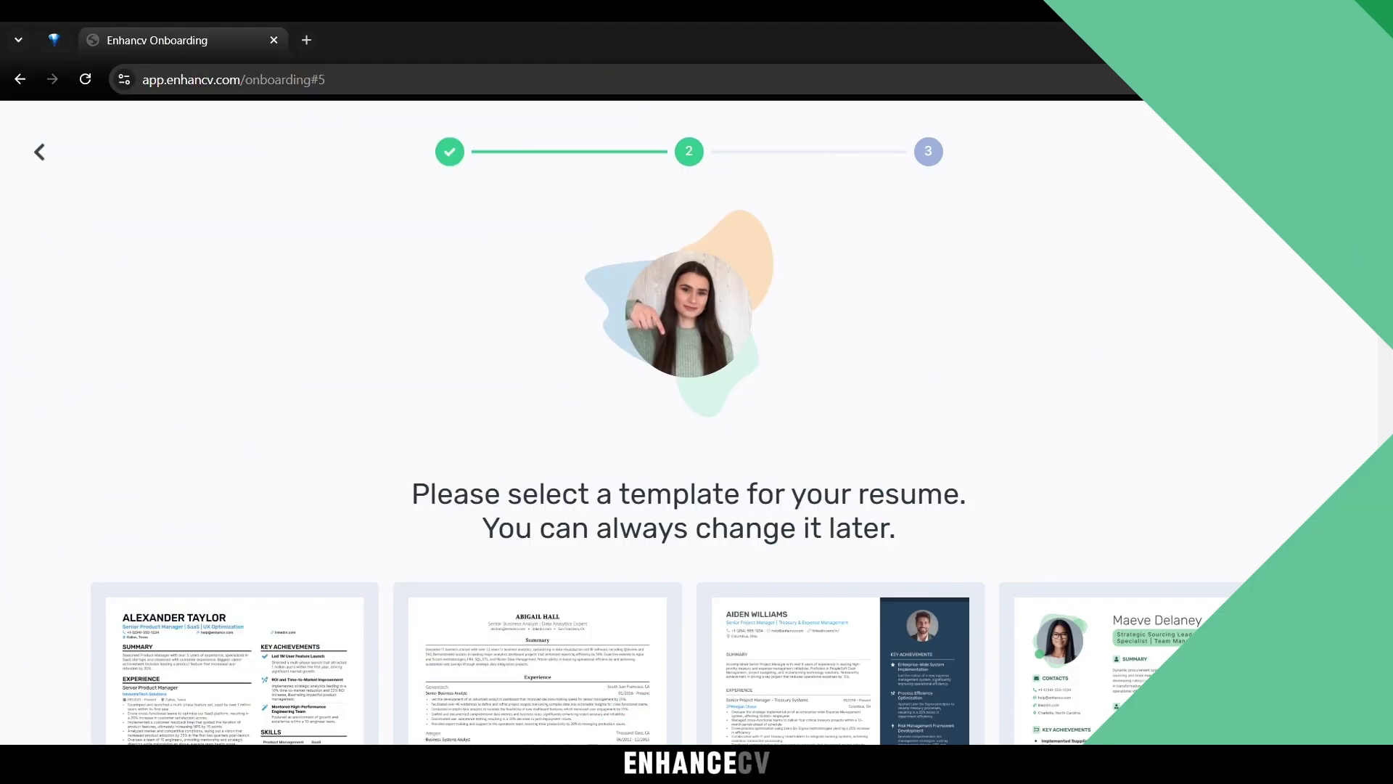
Set the headline title to Executive Legal Secretary, then begin editing the Education entry
scroll(697, 421, down, 5)
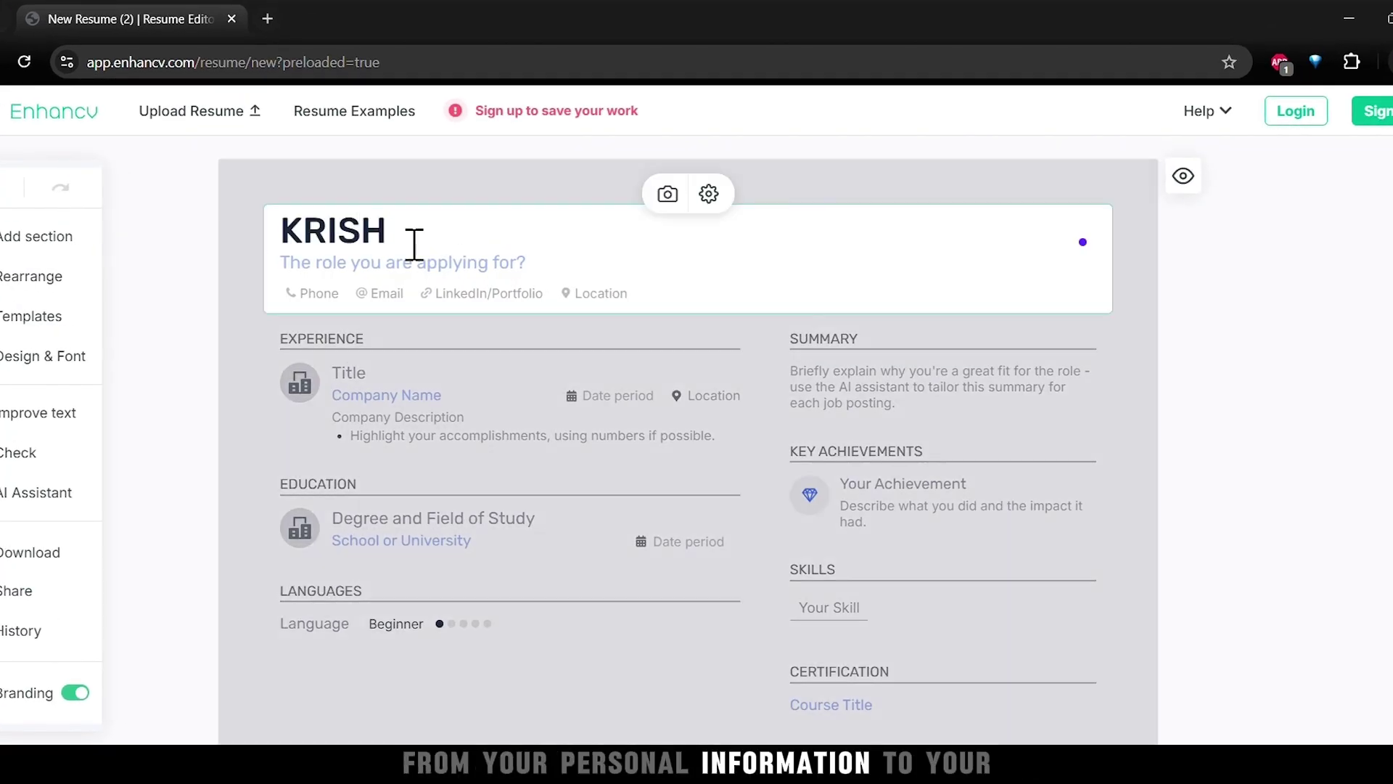
text(ive Se)
scroll(407, 382, down, 1)
click(407, 382)
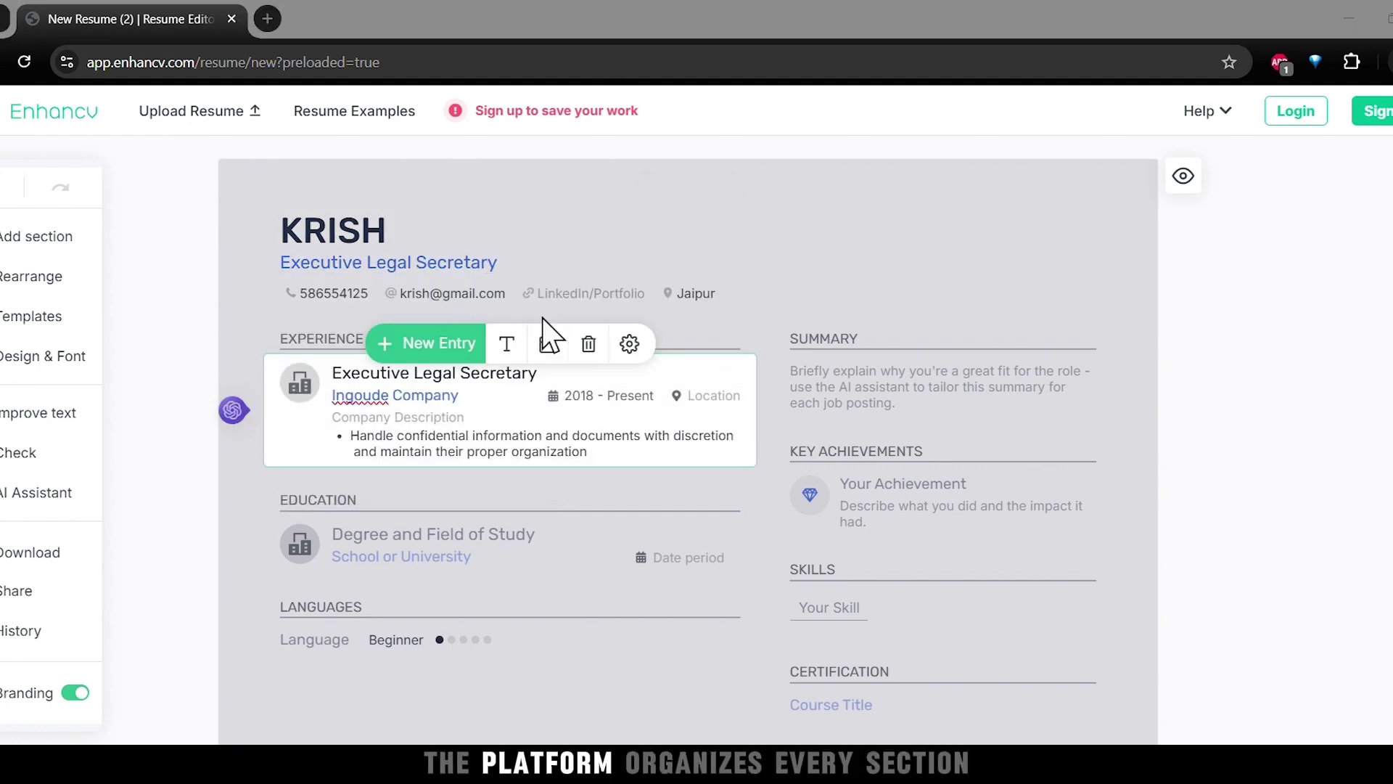
click(466, 535)
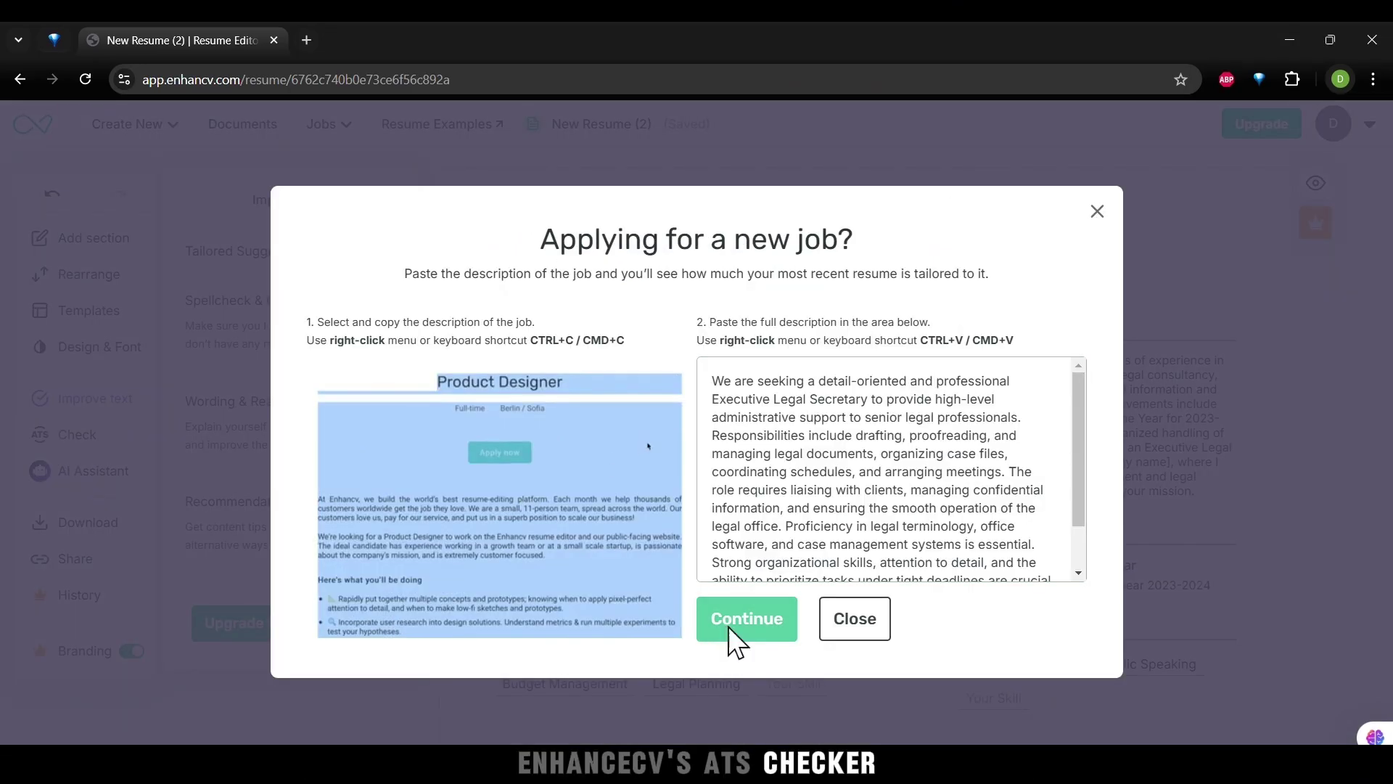
Check the resume against the job description, add Excel to Additional Skills, and re-analyze to 100%
click(729, 626)
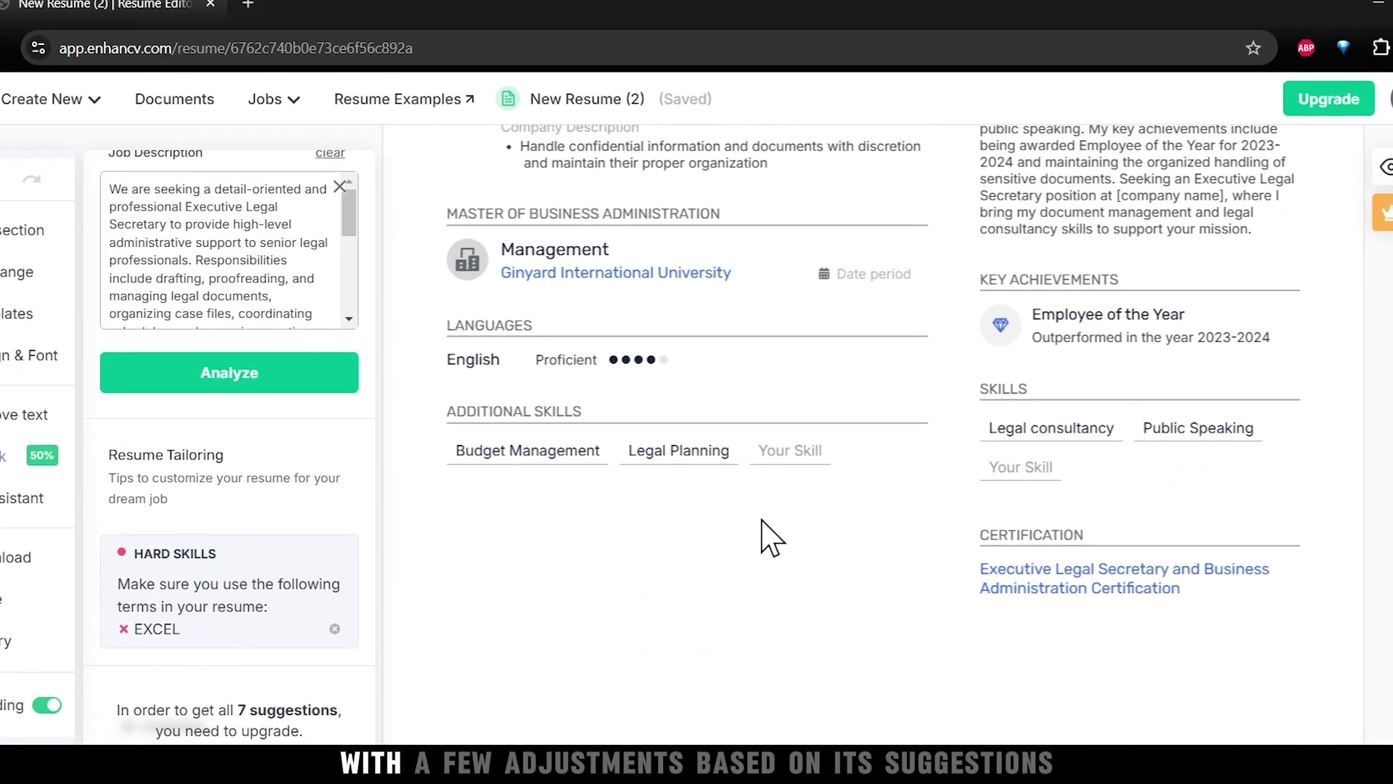
click(779, 451)
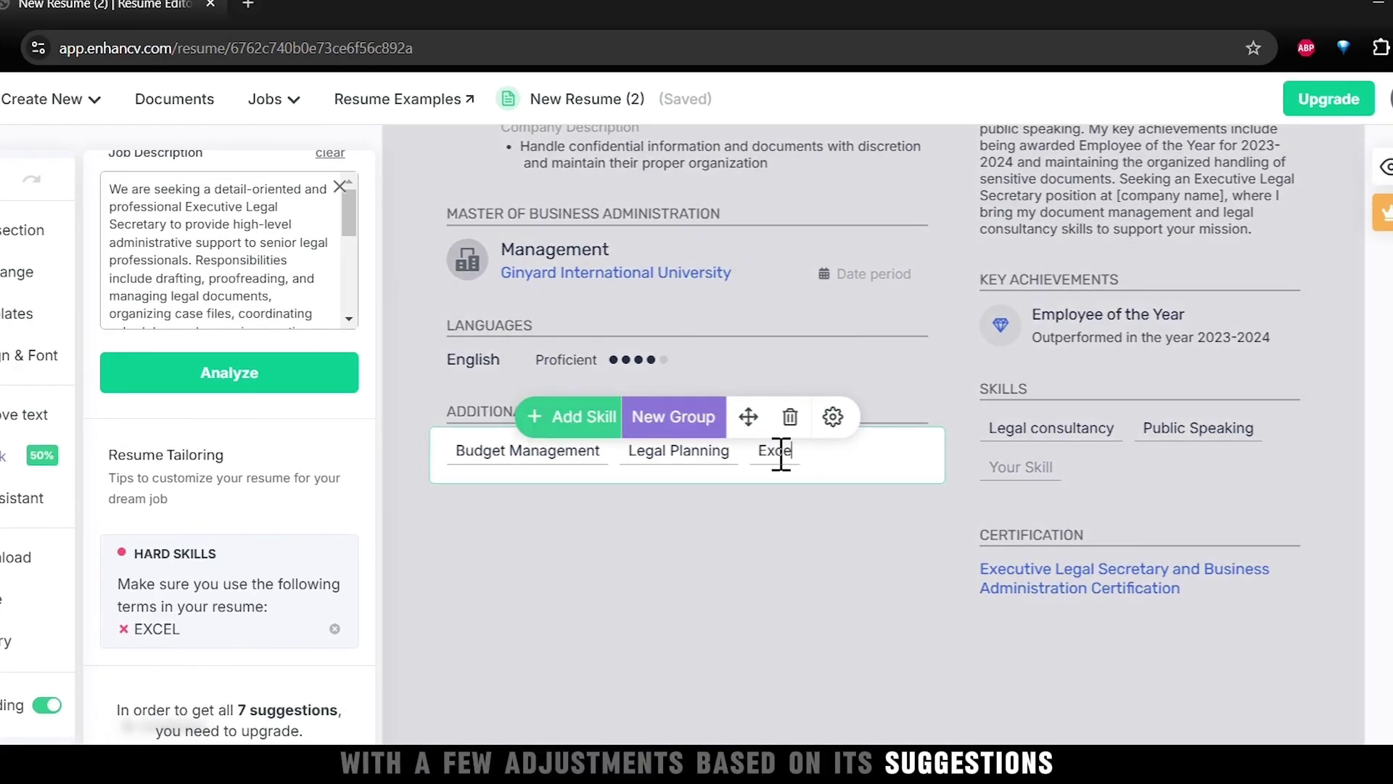
click(818, 651)
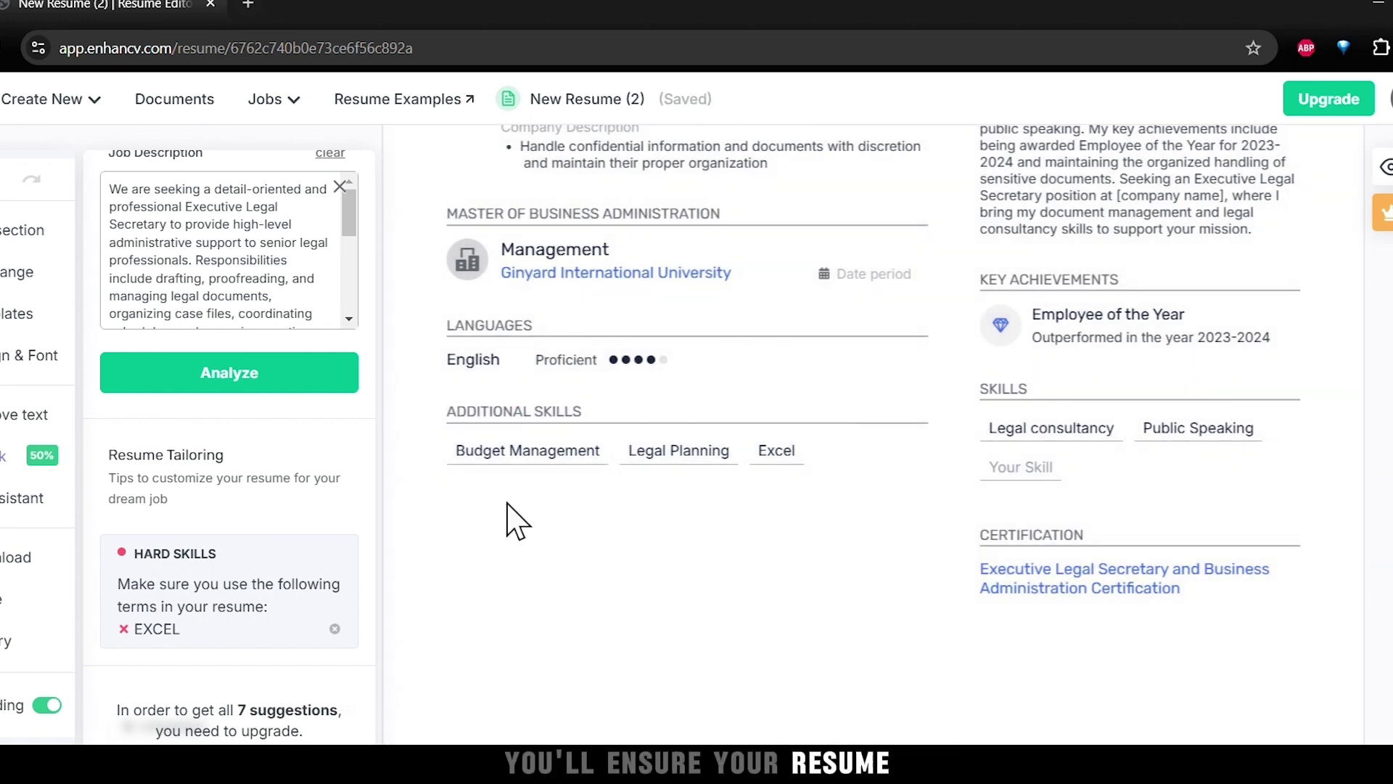
click(172, 377)
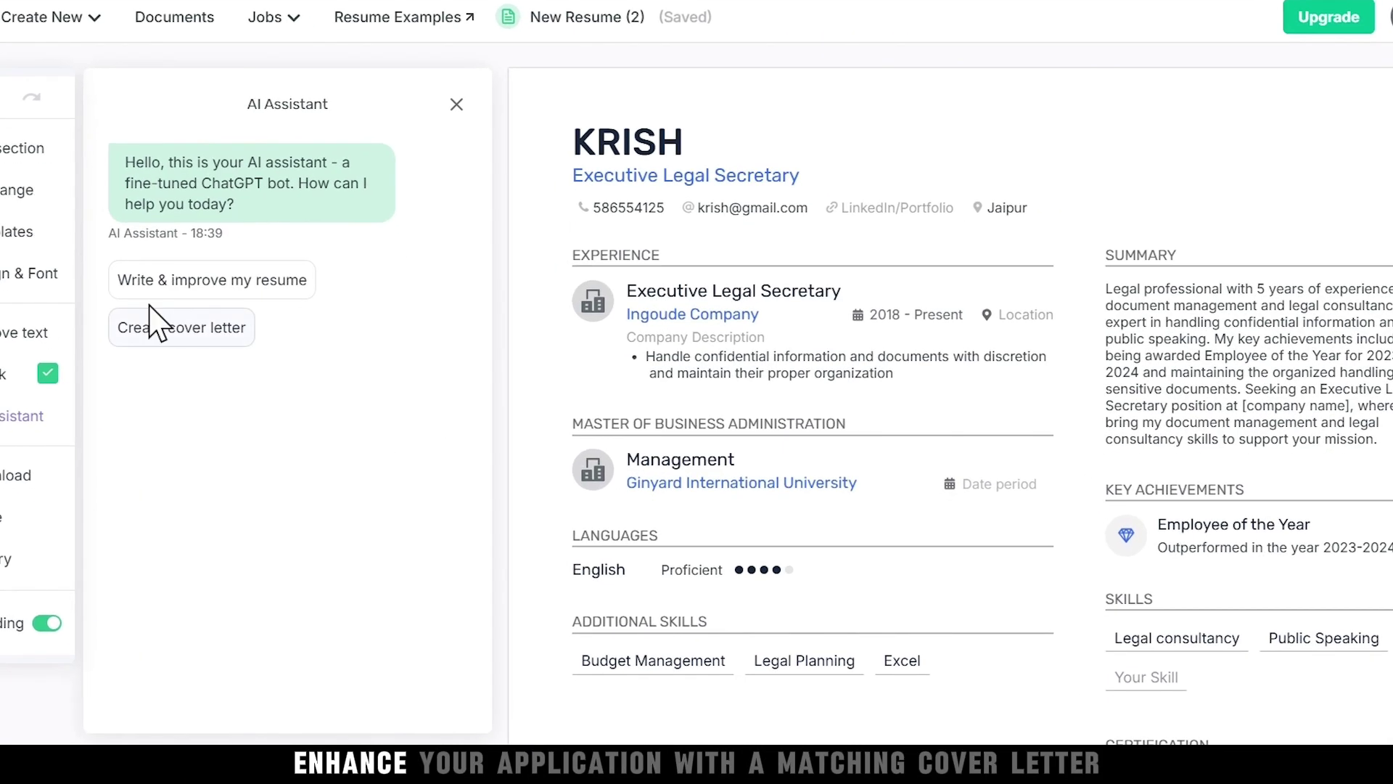
Generate a cover letter from the pasted job description and open it for editing
click(153, 319)
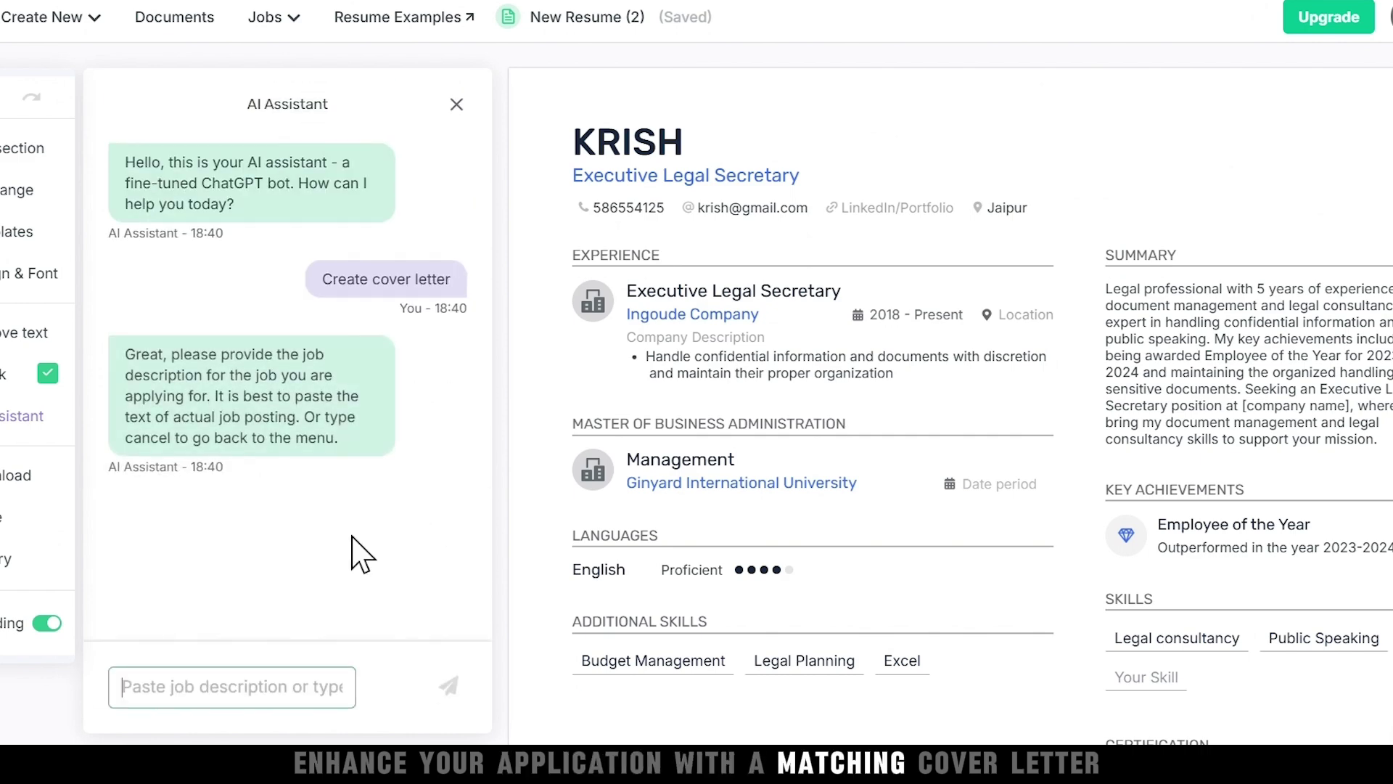
key(Return)
click(203, 410)
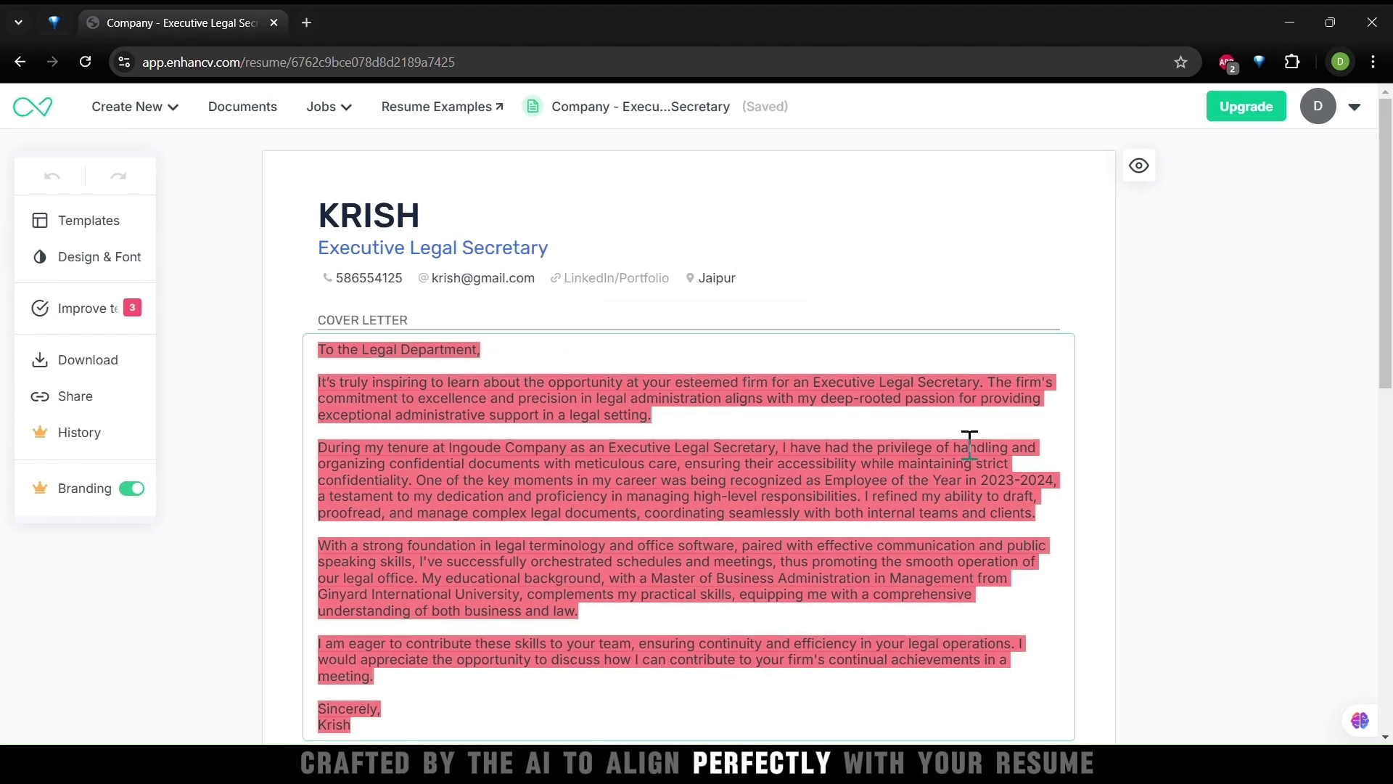
click(967, 447)
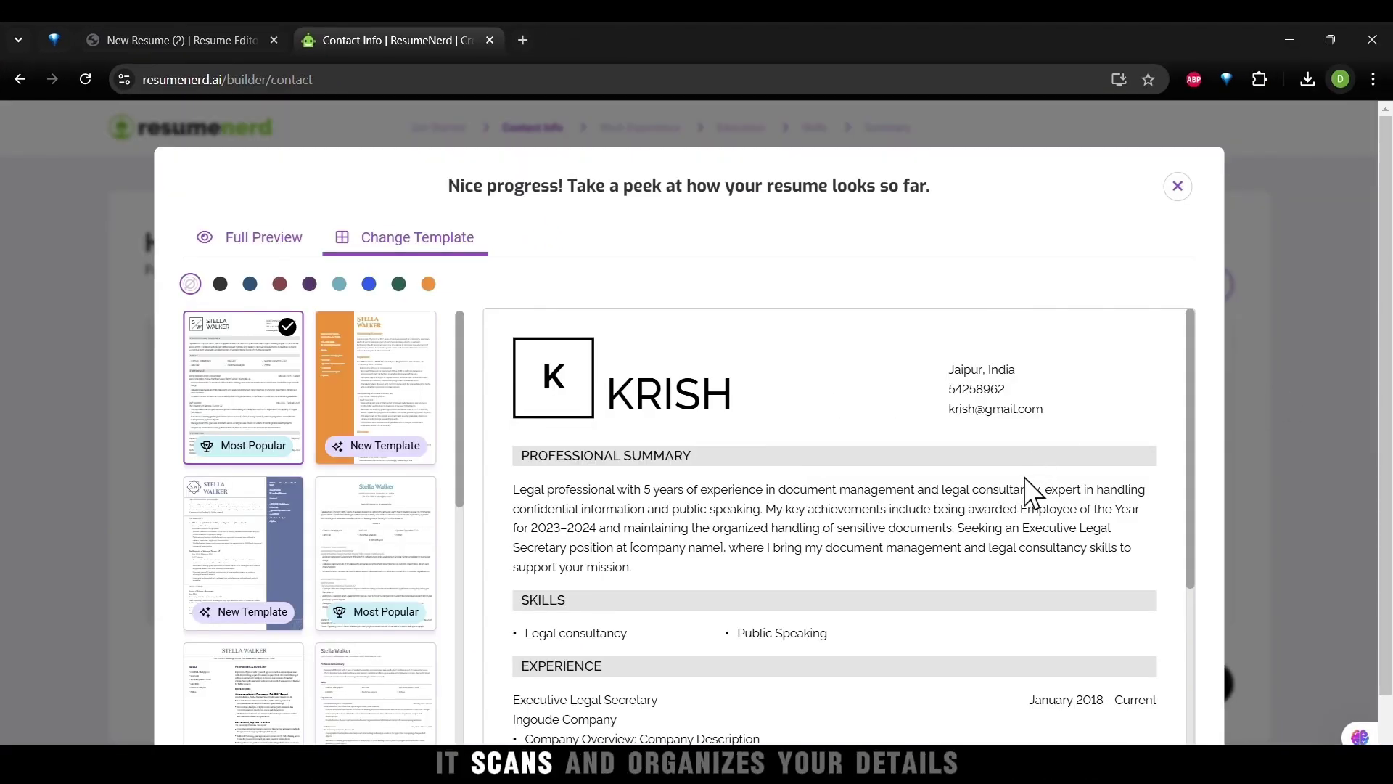
Scroll through the imported resume preview in Resume Nerd
scroll(1024, 478, down, 5)
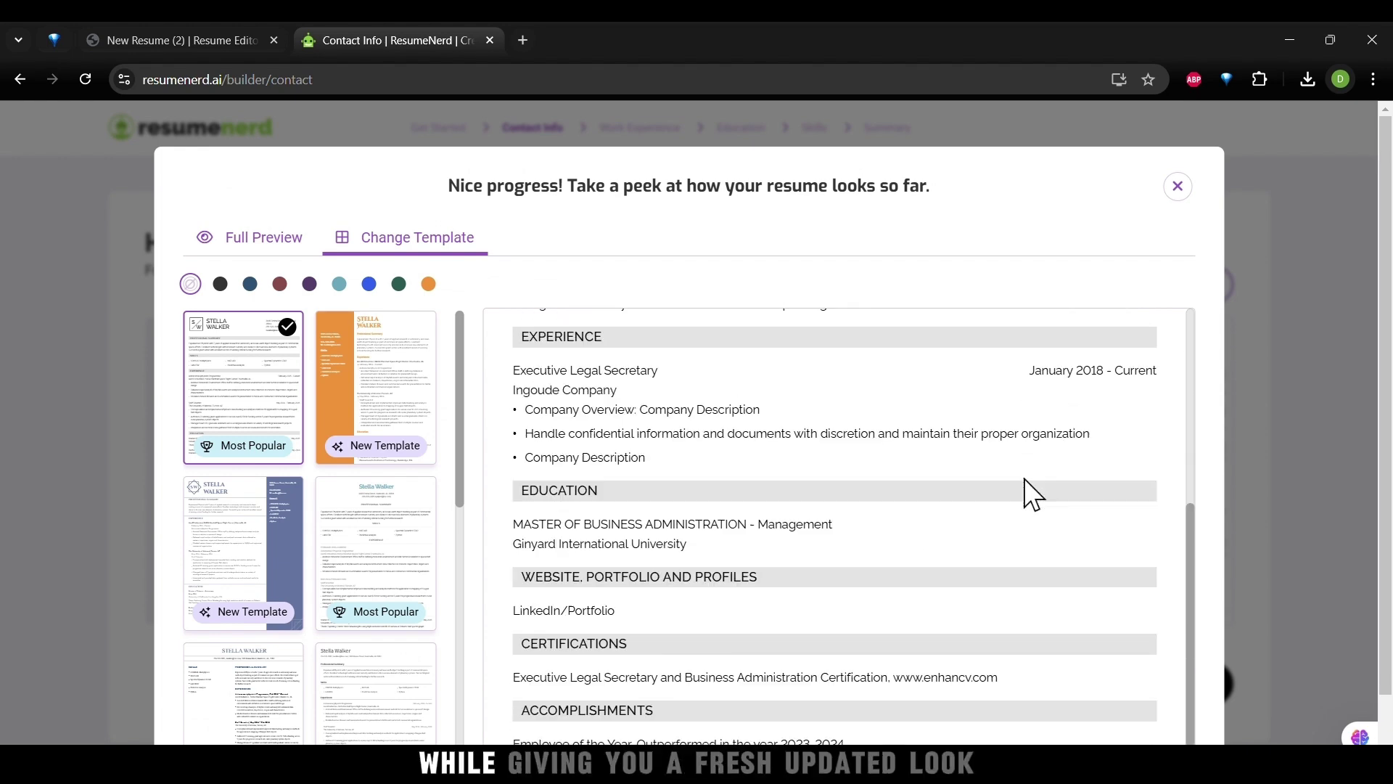
scroll(1161, 327, down, 2)
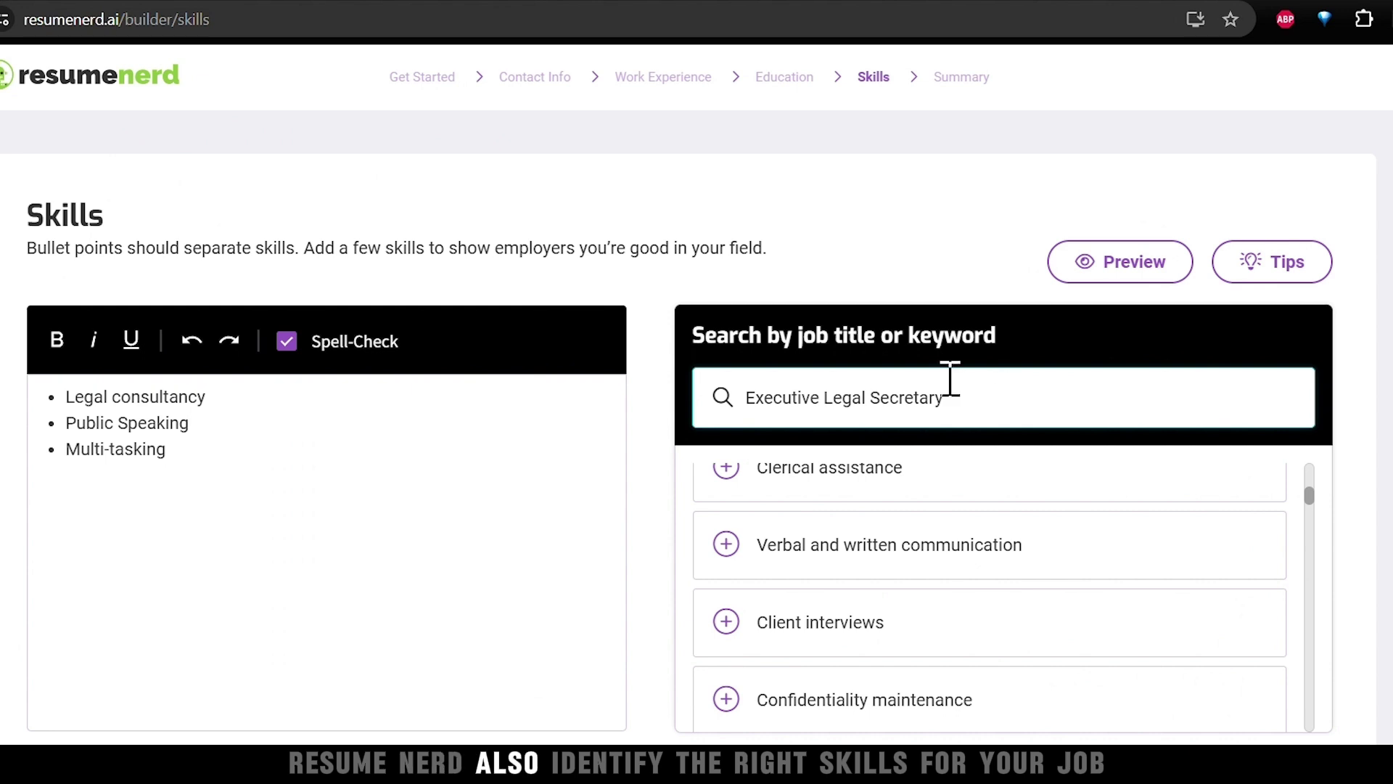
Add Confidentiality maintenance, Correspondence management and Efficient time management to the skills list
scroll(1281, 580, down, 2)
click(1281, 580)
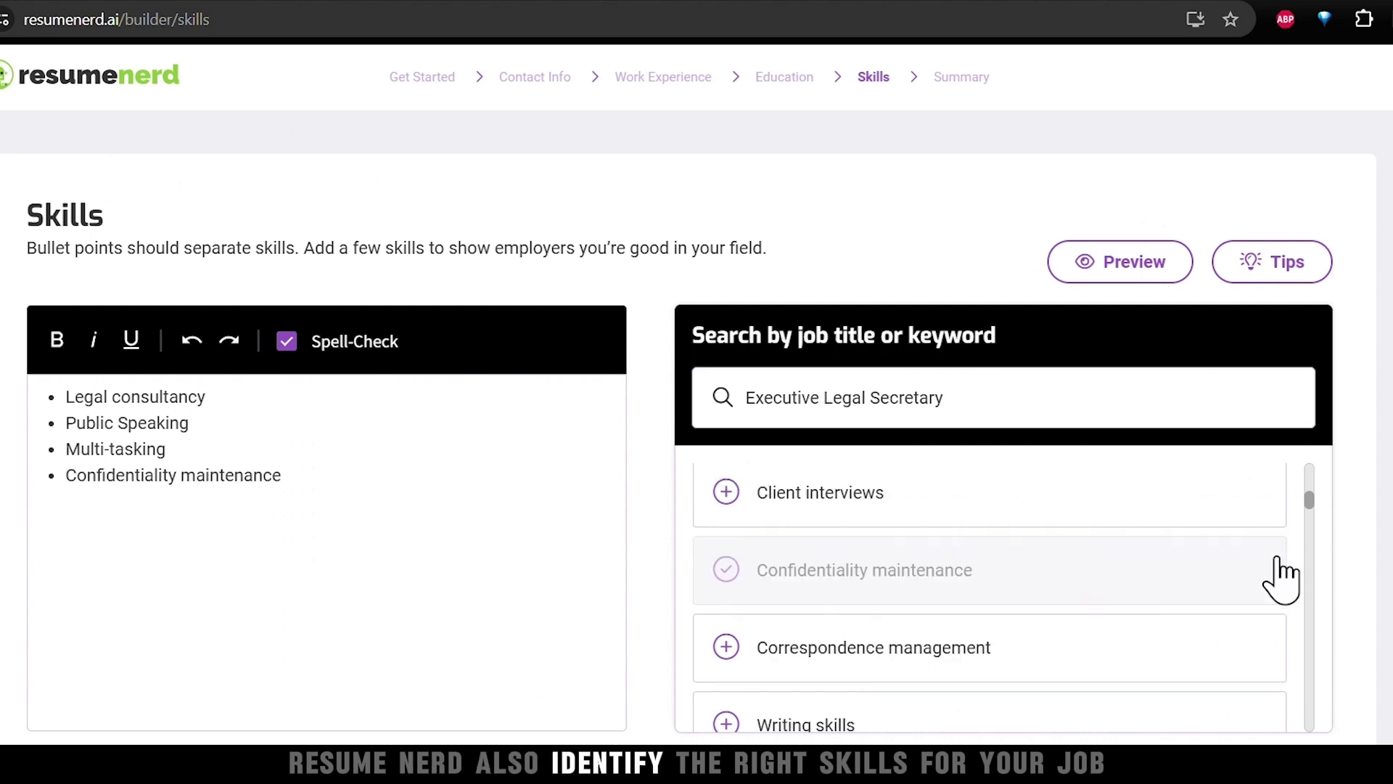
click(987, 671)
drag(1311, 502, 1310, 562)
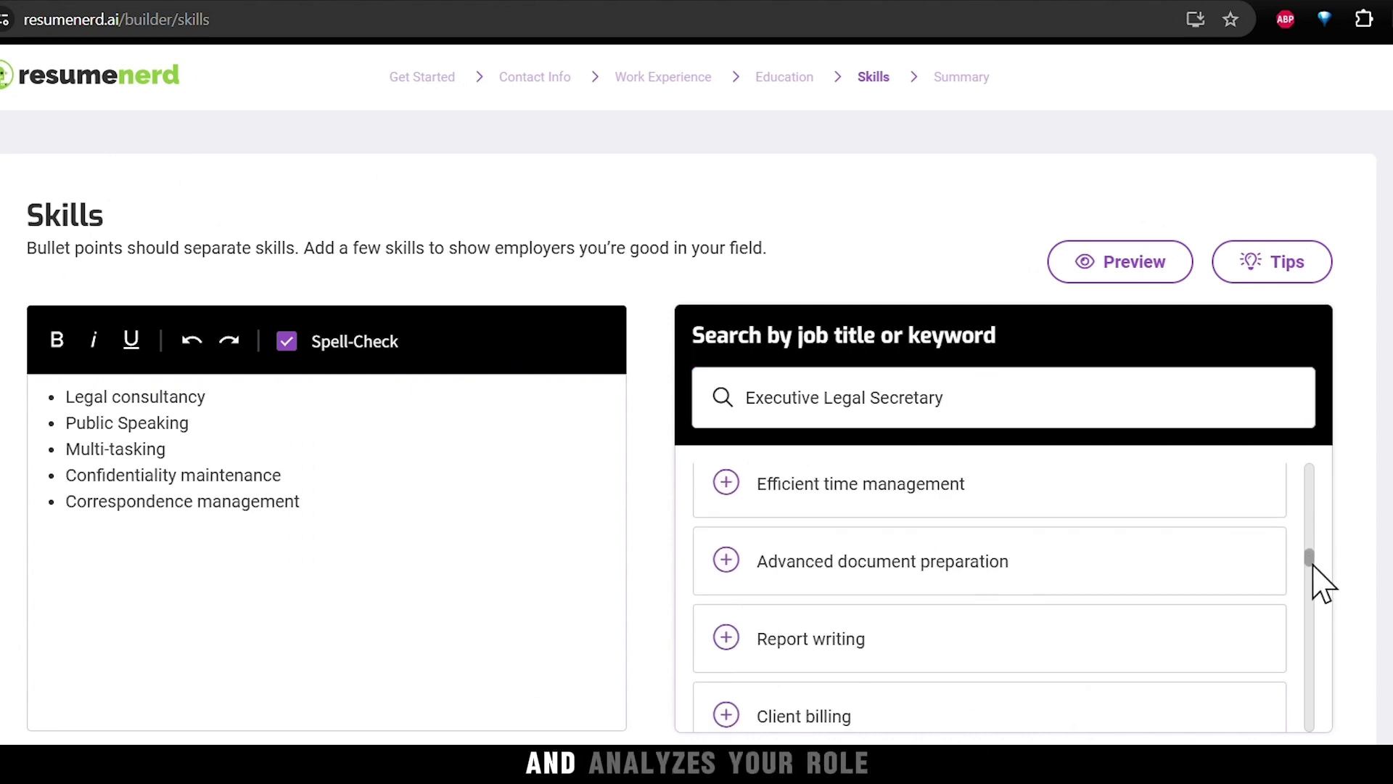
click(1150, 505)
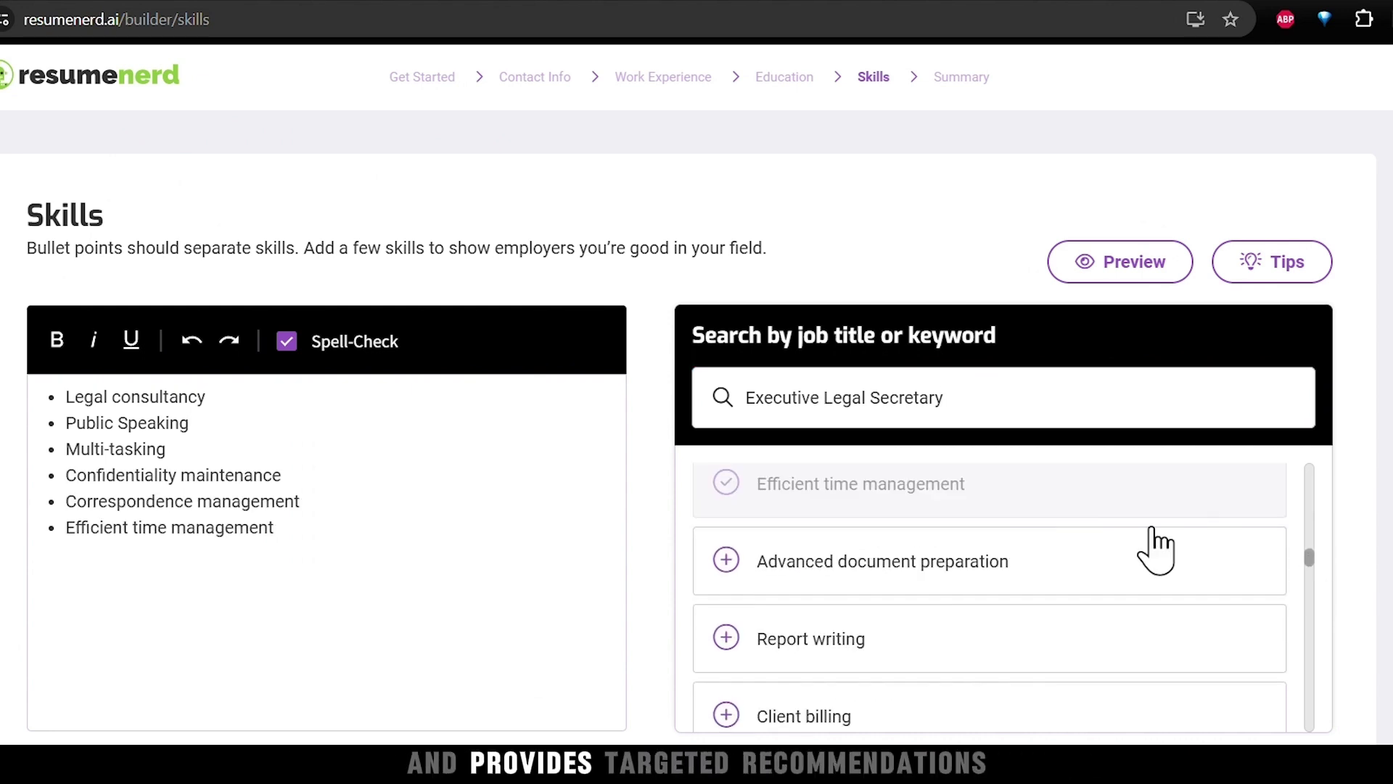
drag(1306, 563, 1308, 579)
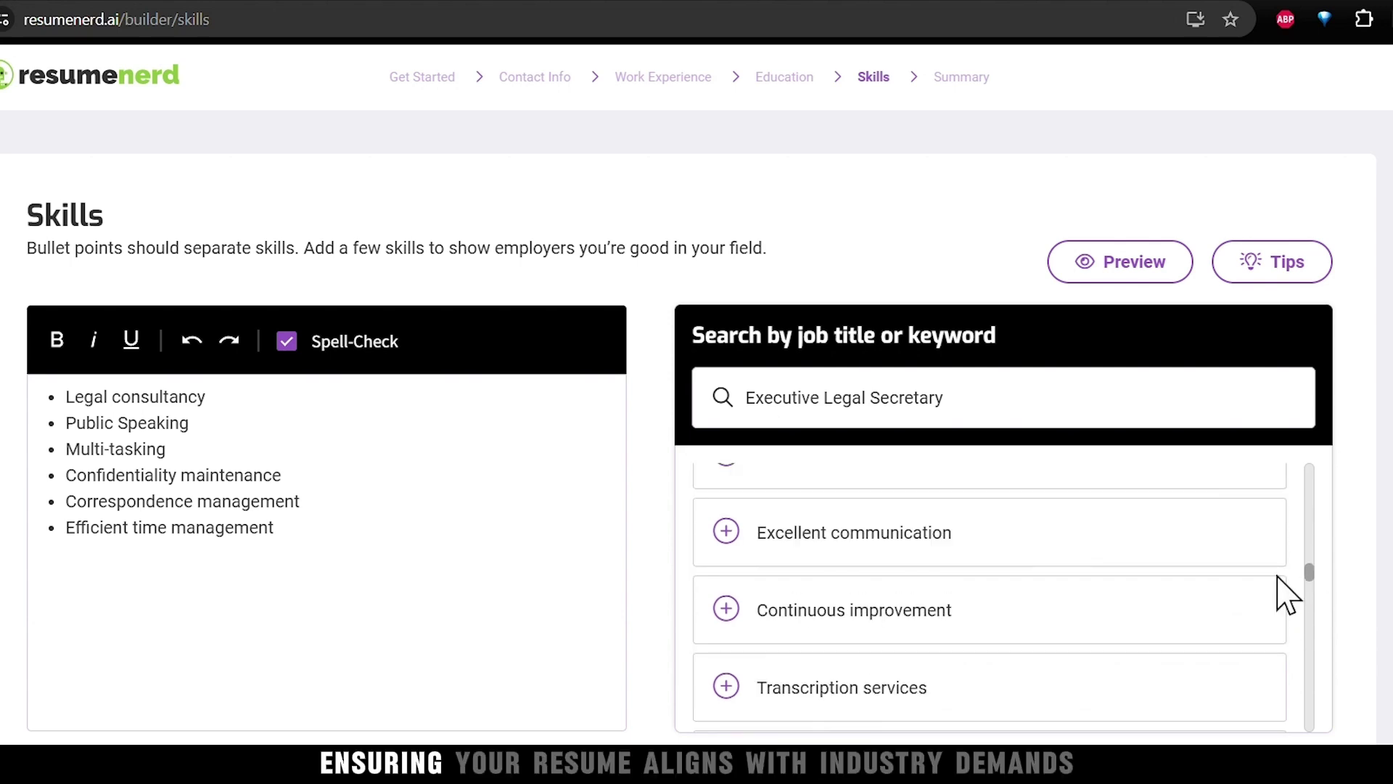
scroll(1324, 616, down, 2)
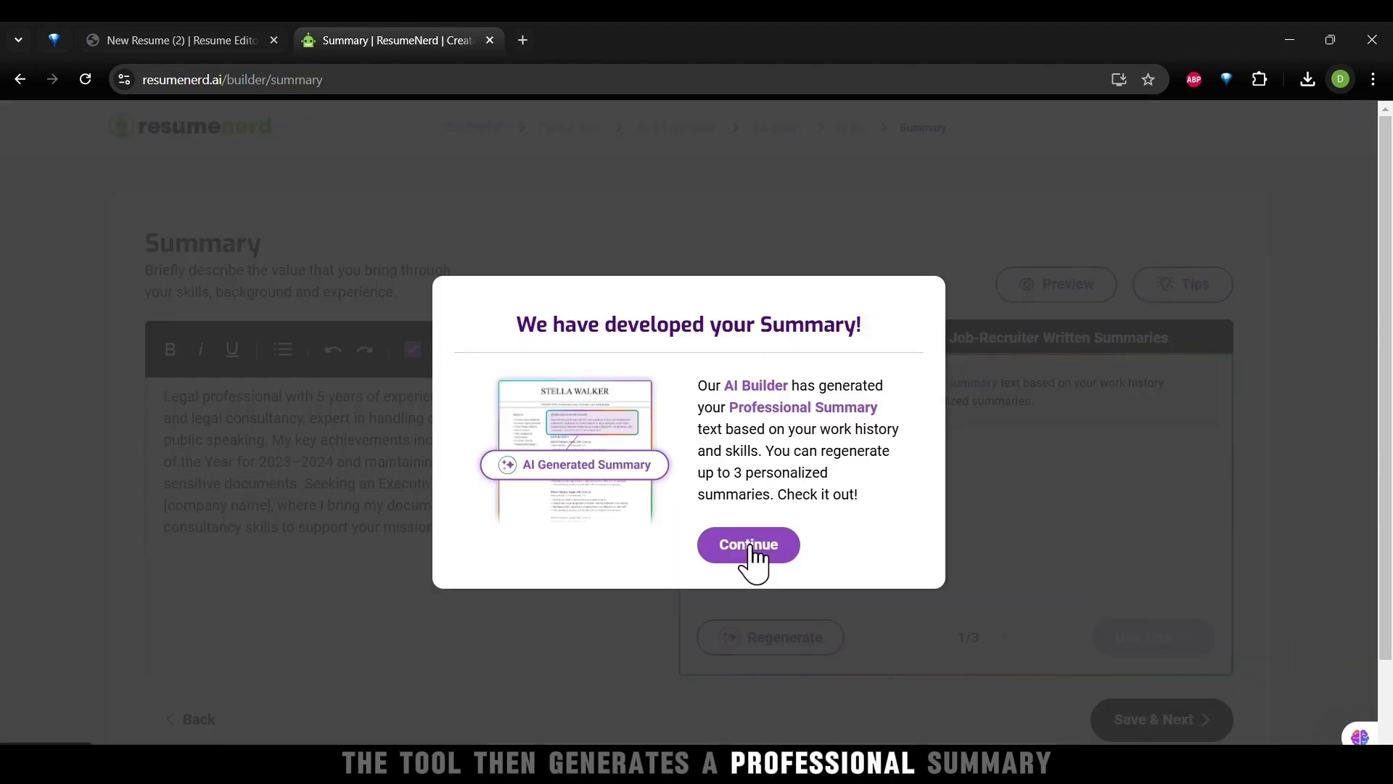
Regenerate the AI summary, use the new version, and save it
click(746, 559)
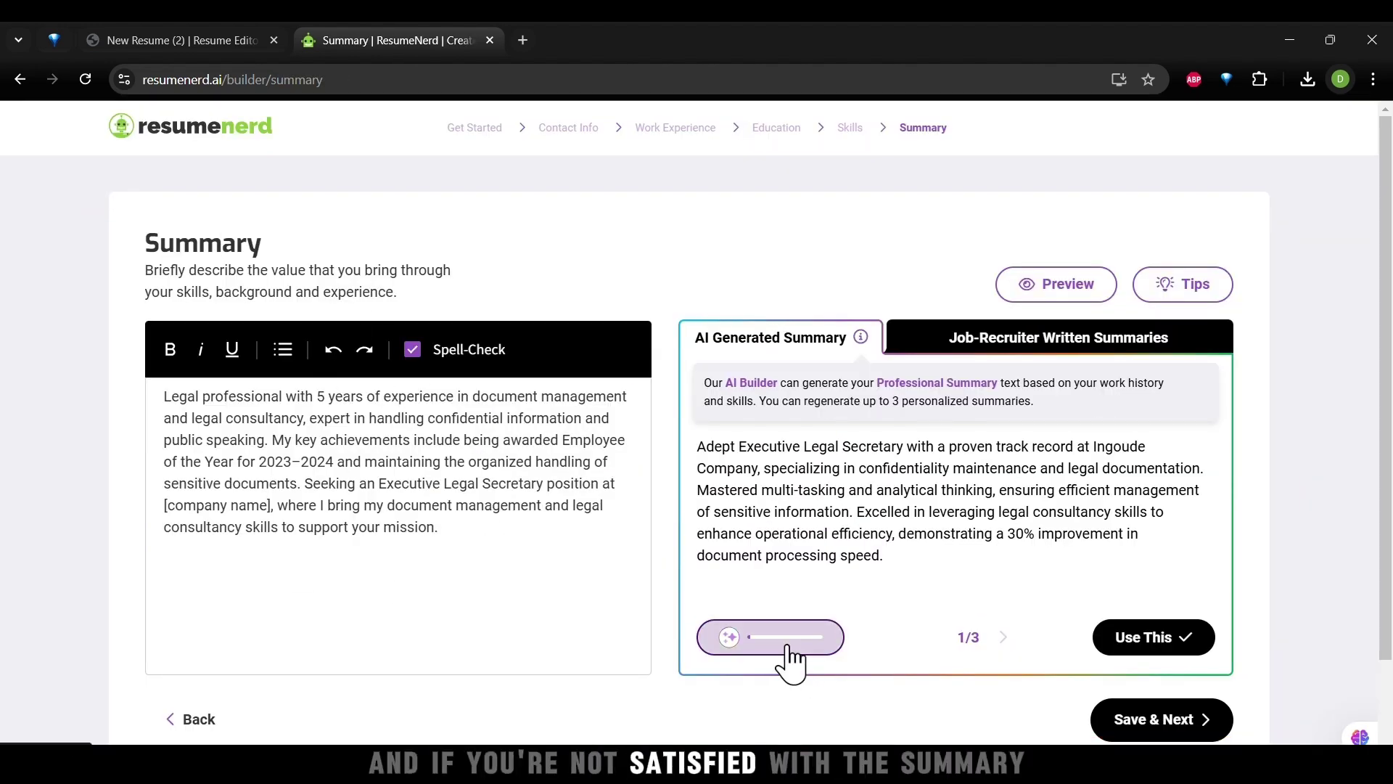
click(1072, 579)
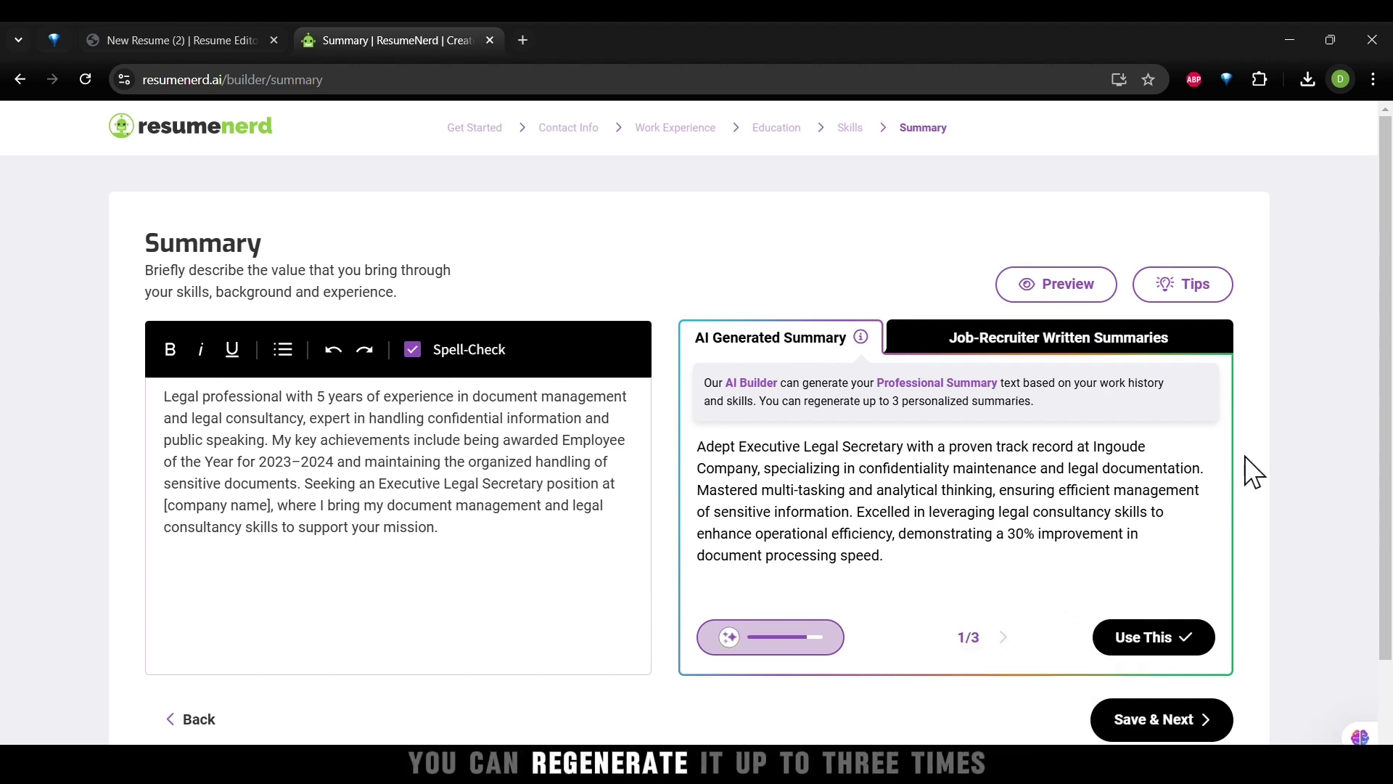
click(1152, 637)
click(1159, 719)
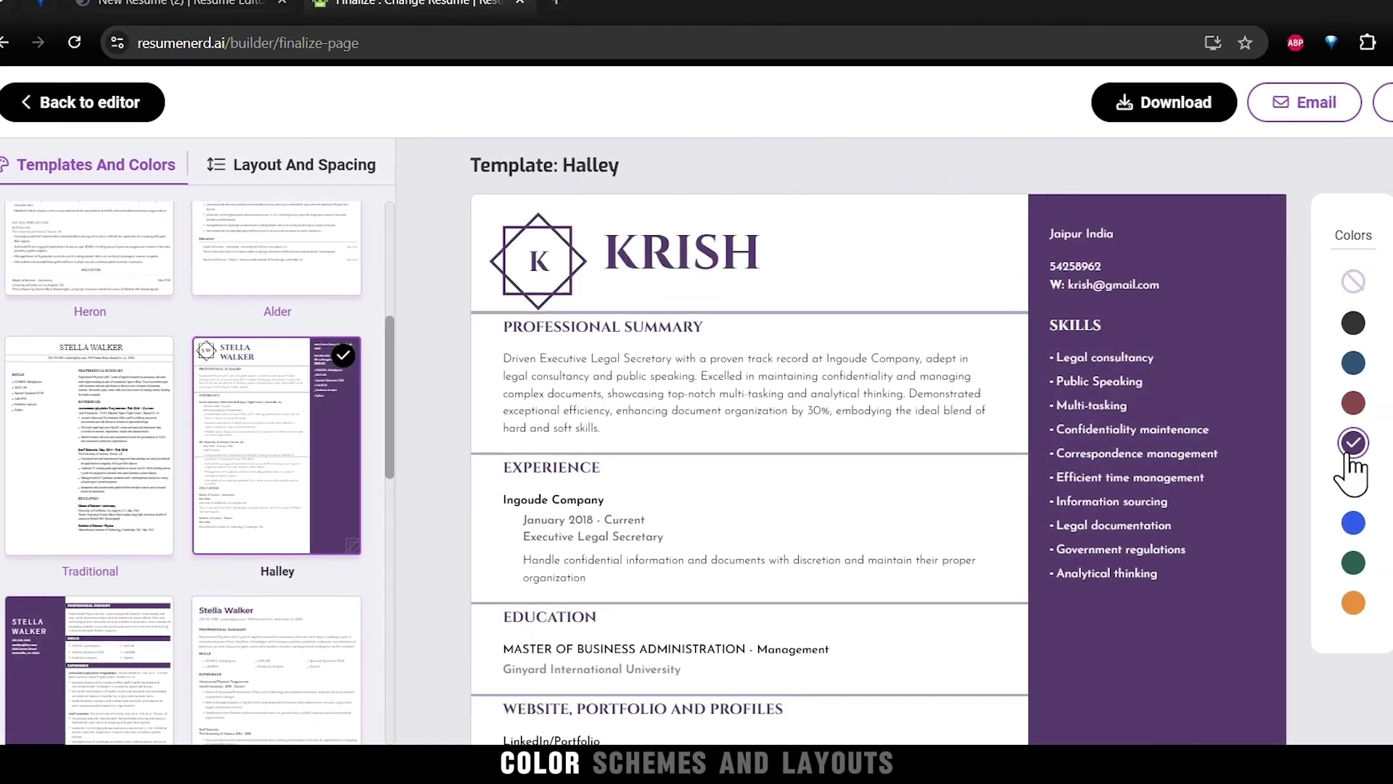
Try the black colour theme, set line spacing to Expanded, and ignore Ingoude in spell check
click(1351, 323)
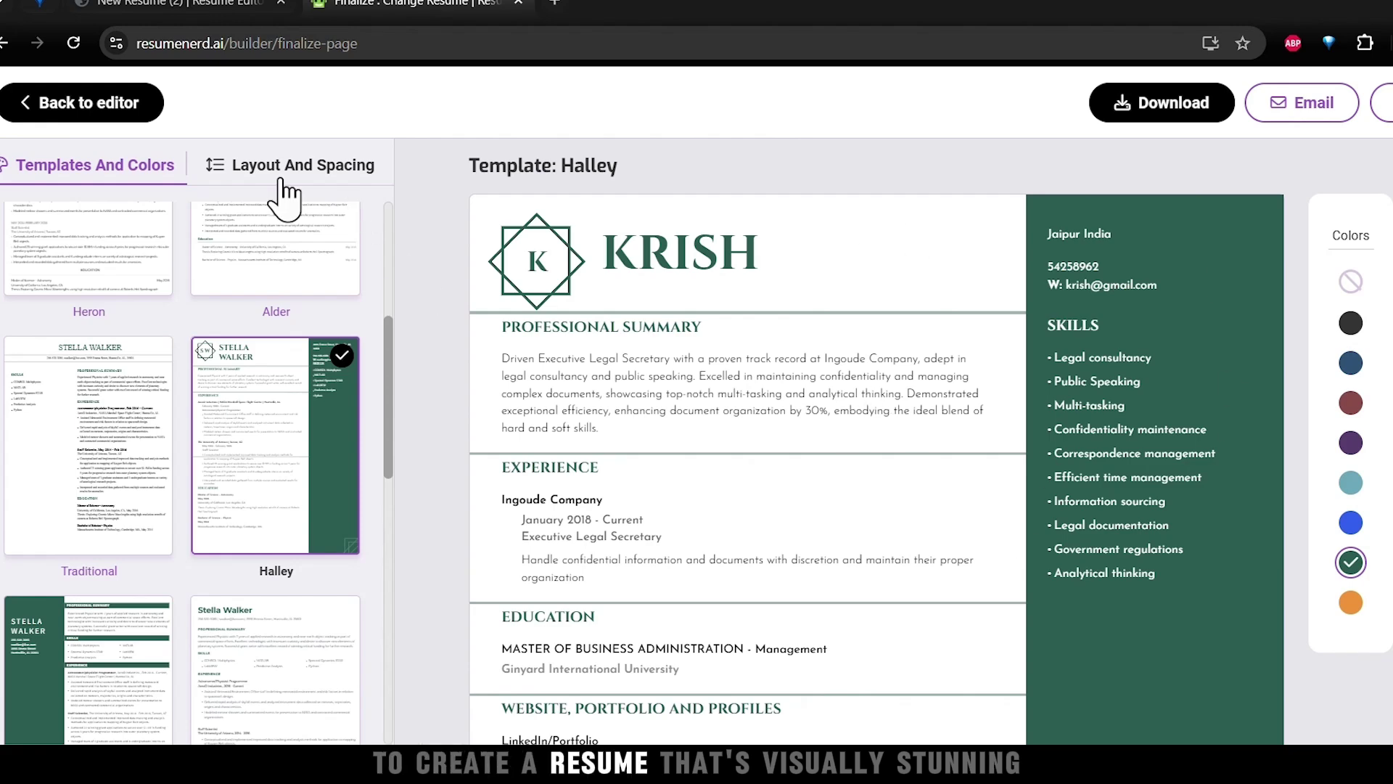
click(282, 182)
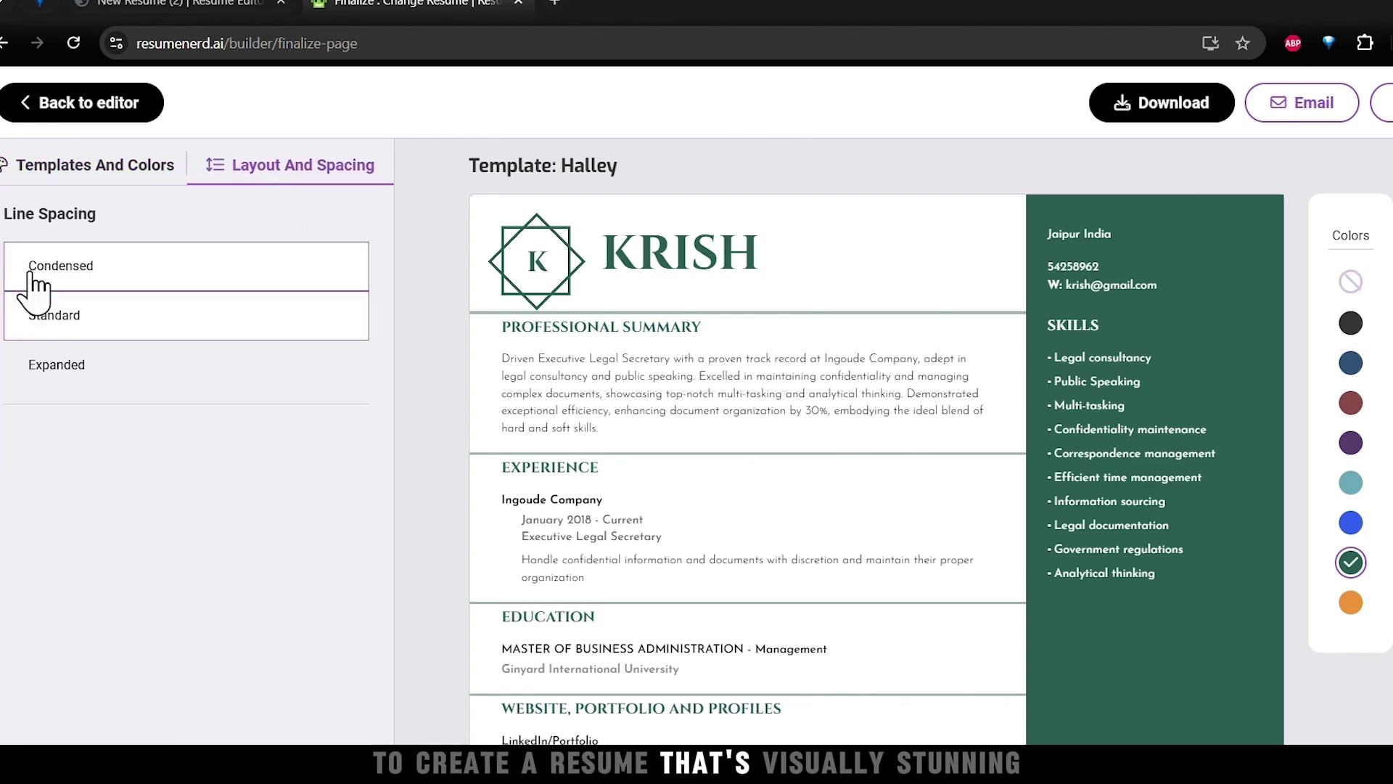
click(52, 370)
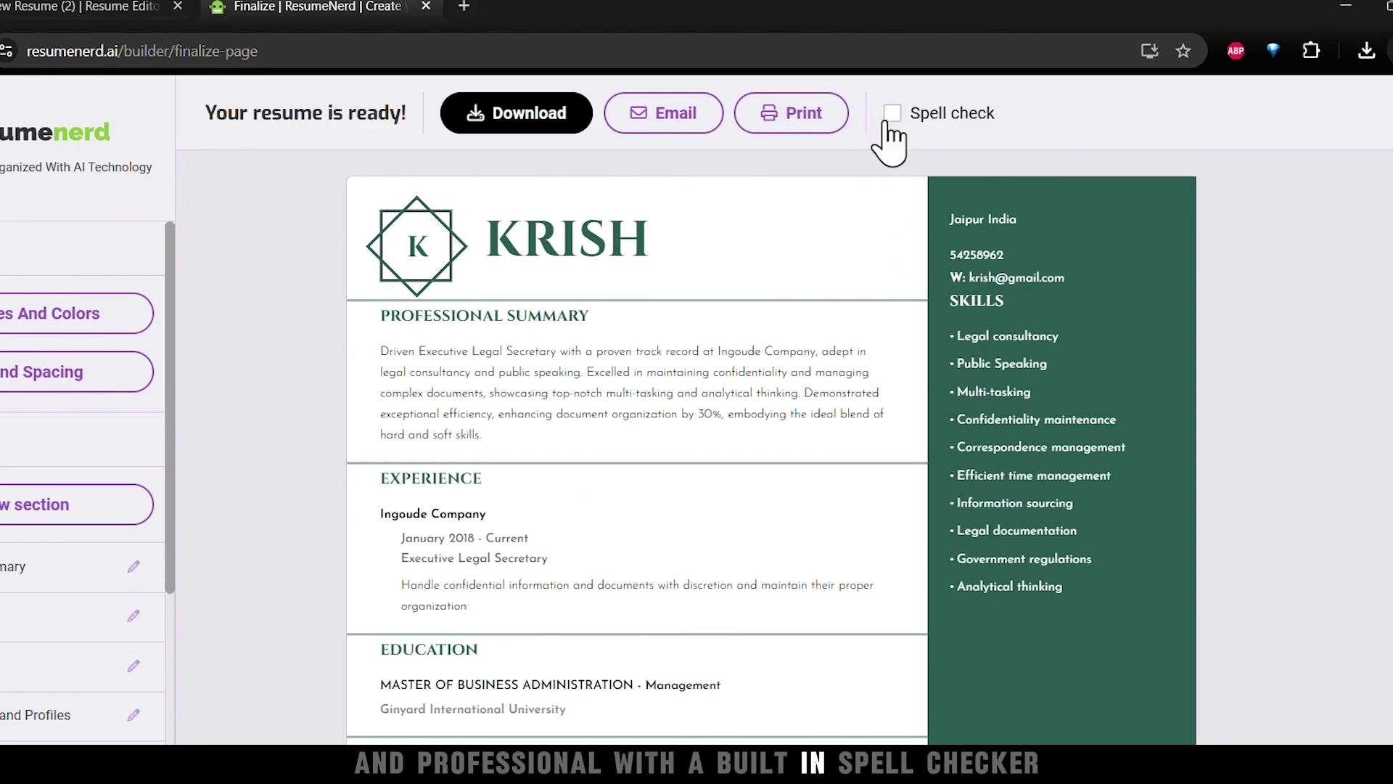
click(887, 124)
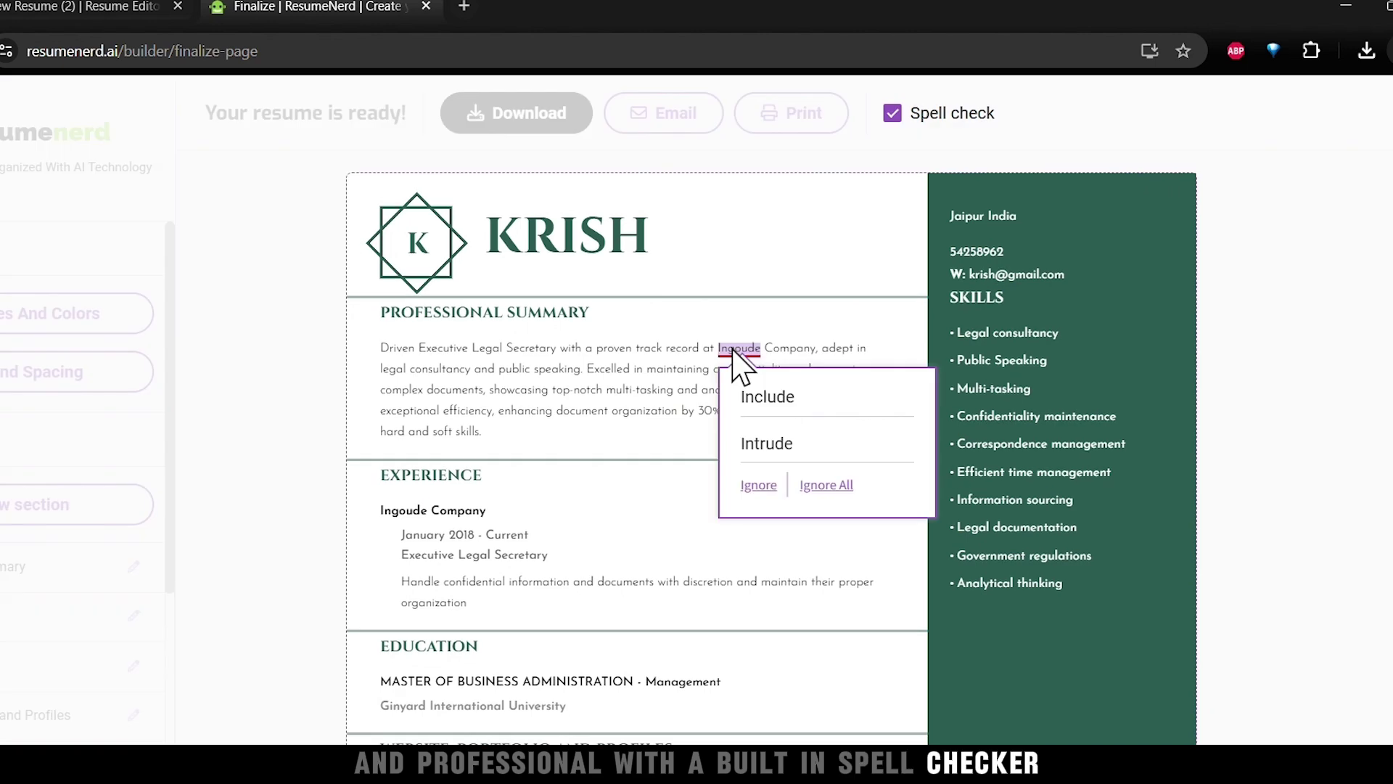
click(752, 487)
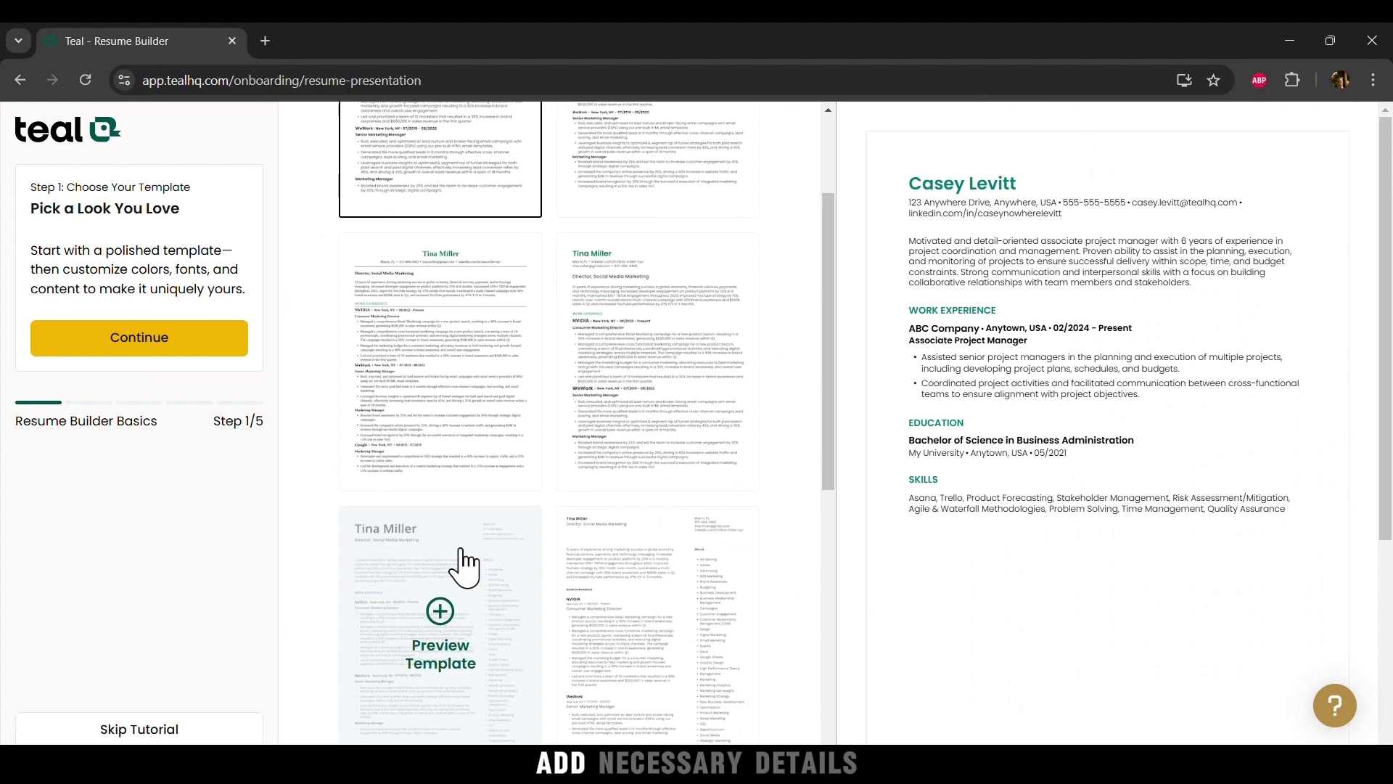
Pick a Teal template, set the font to Arimo, and create the first resume
click(464, 565)
click(95, 347)
click(631, 205)
click(631, 279)
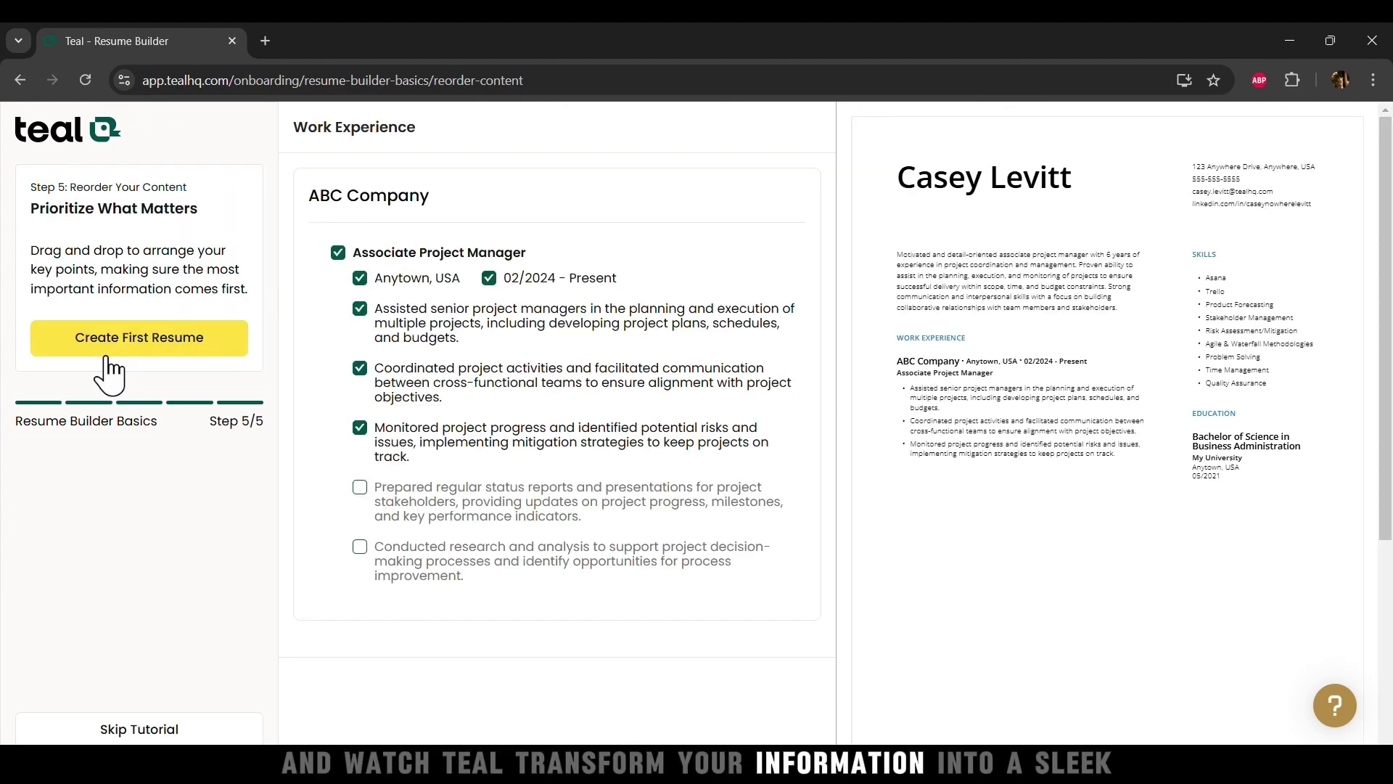
click(108, 359)
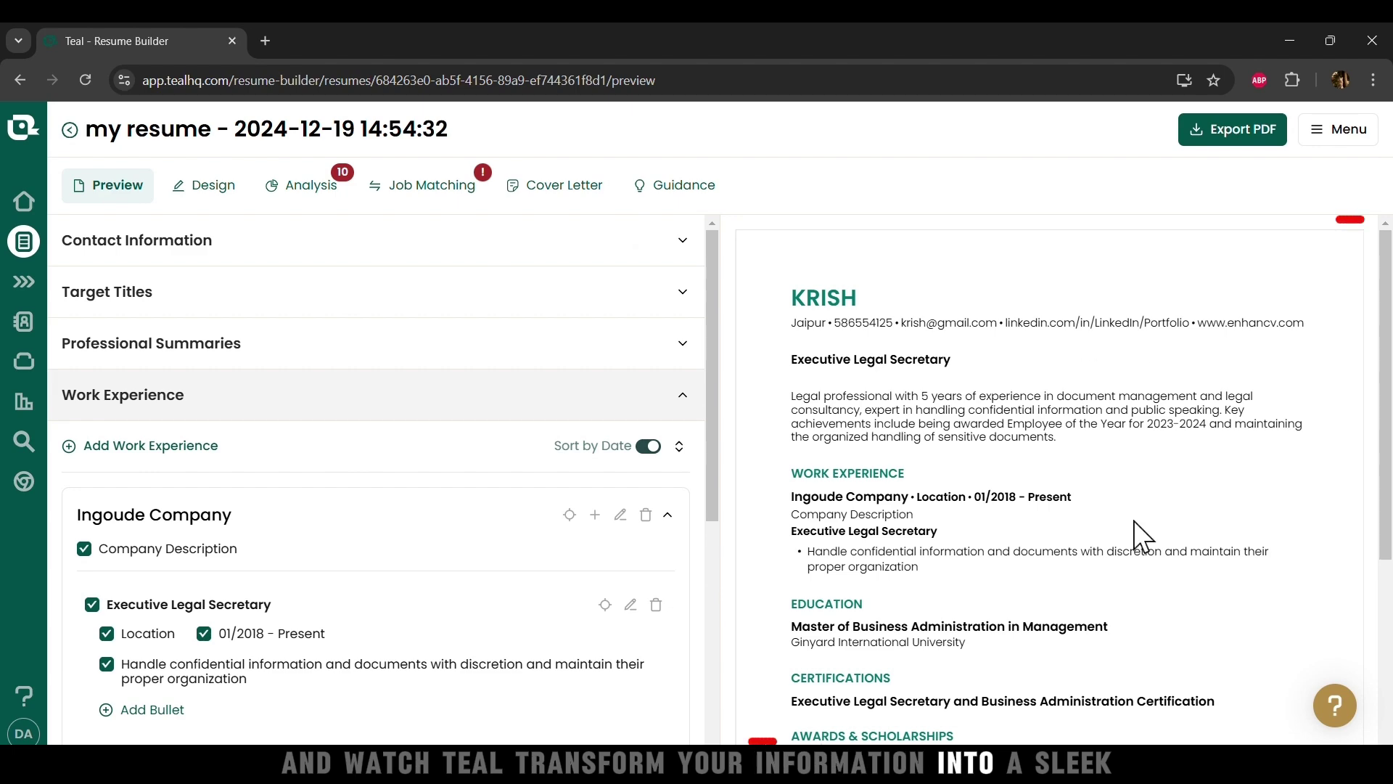
Expand Contact Information and enter IVolunteer as the Volunteering & Leadership organization
scroll(755, 622, down, 4)
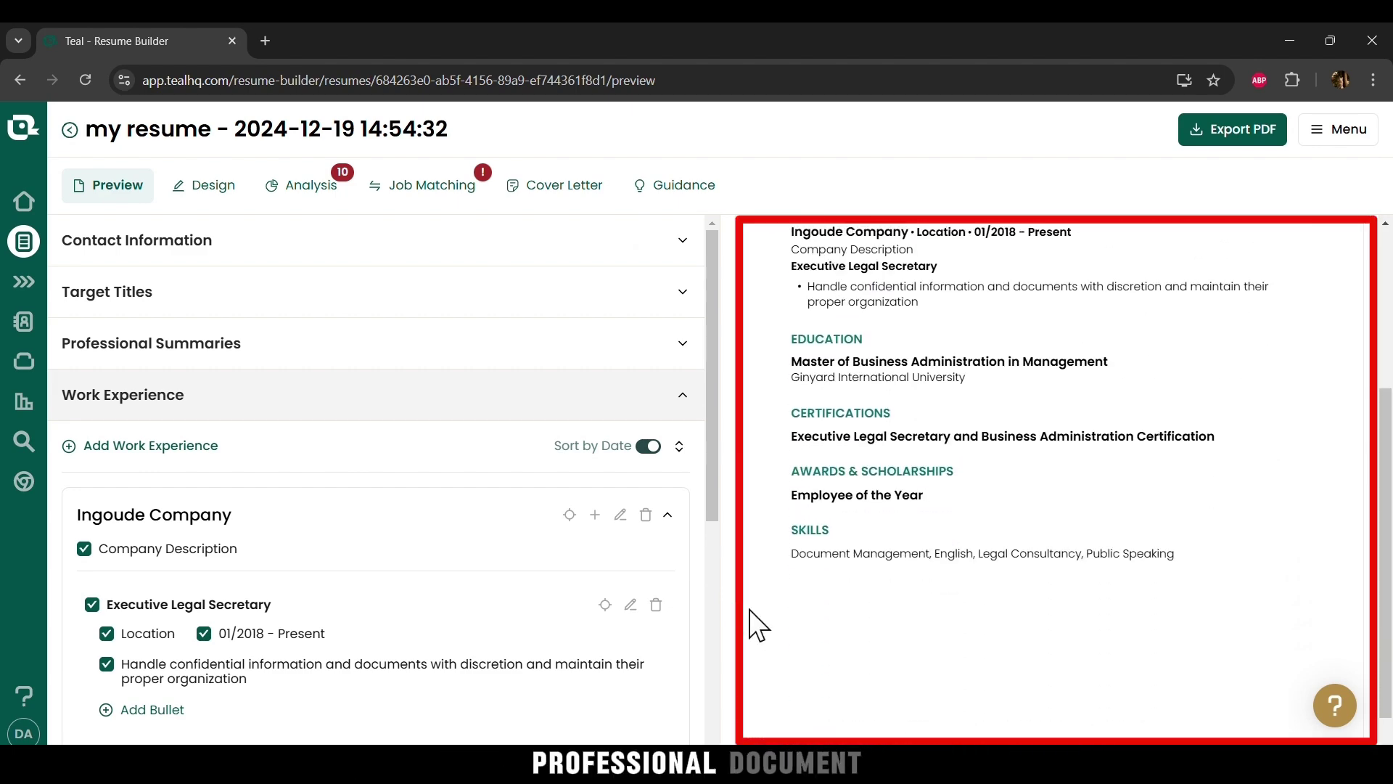
scroll(755, 621, up, 4)
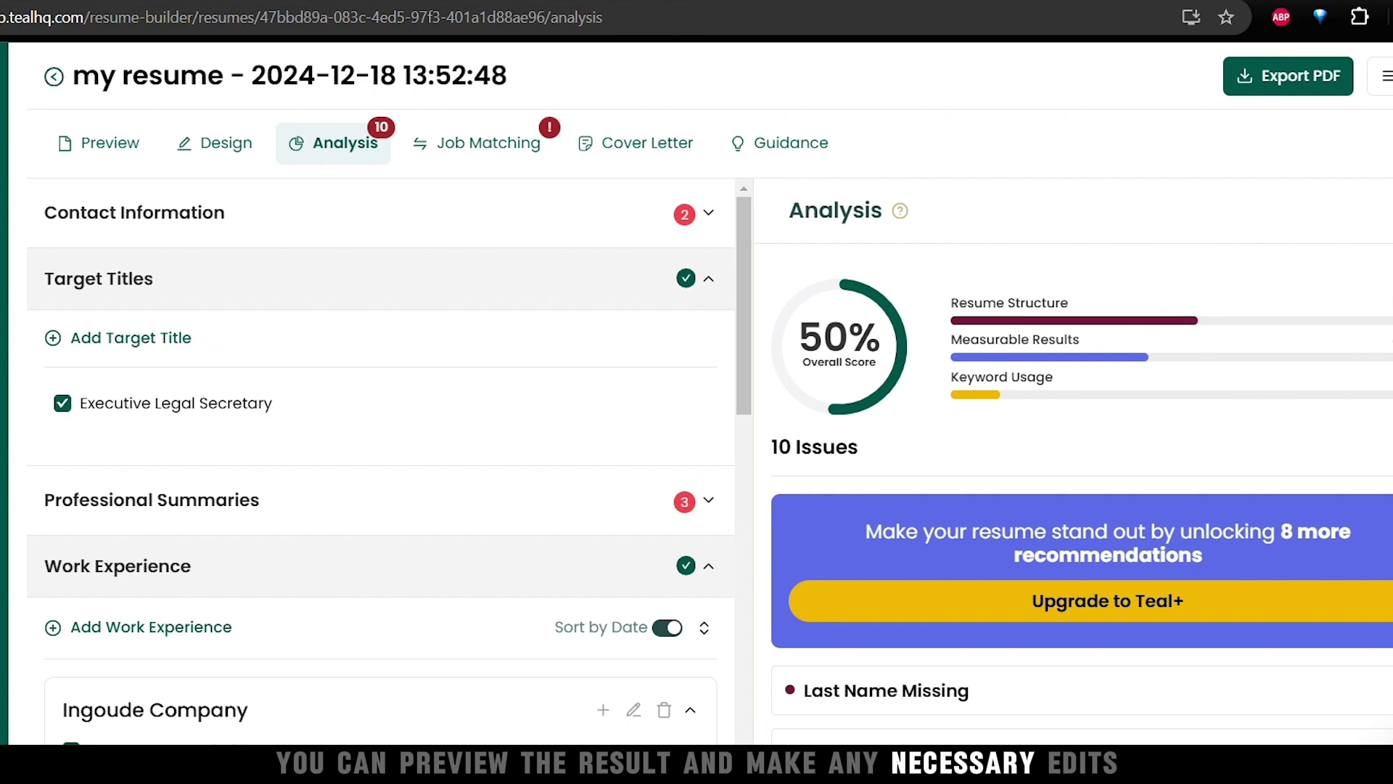
click(596, 216)
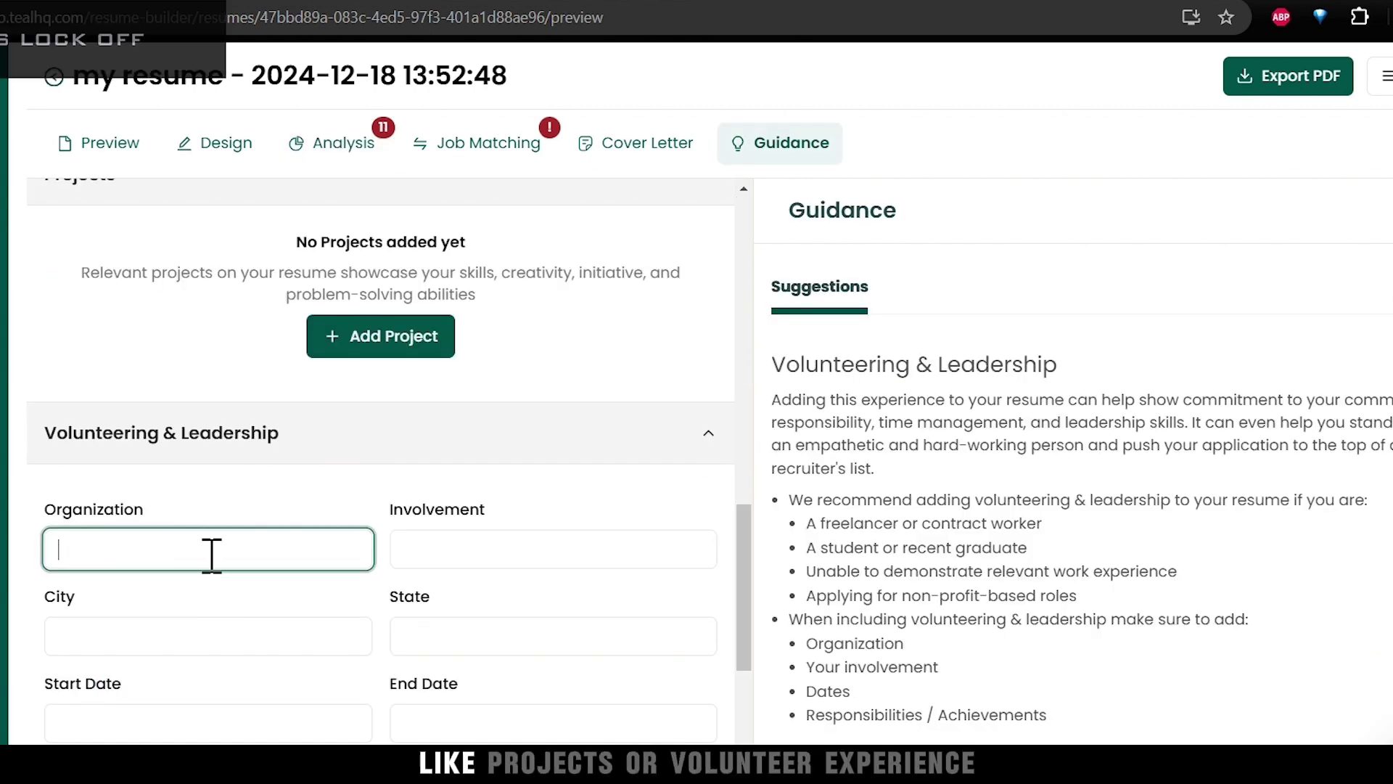
text(IVolunteer)
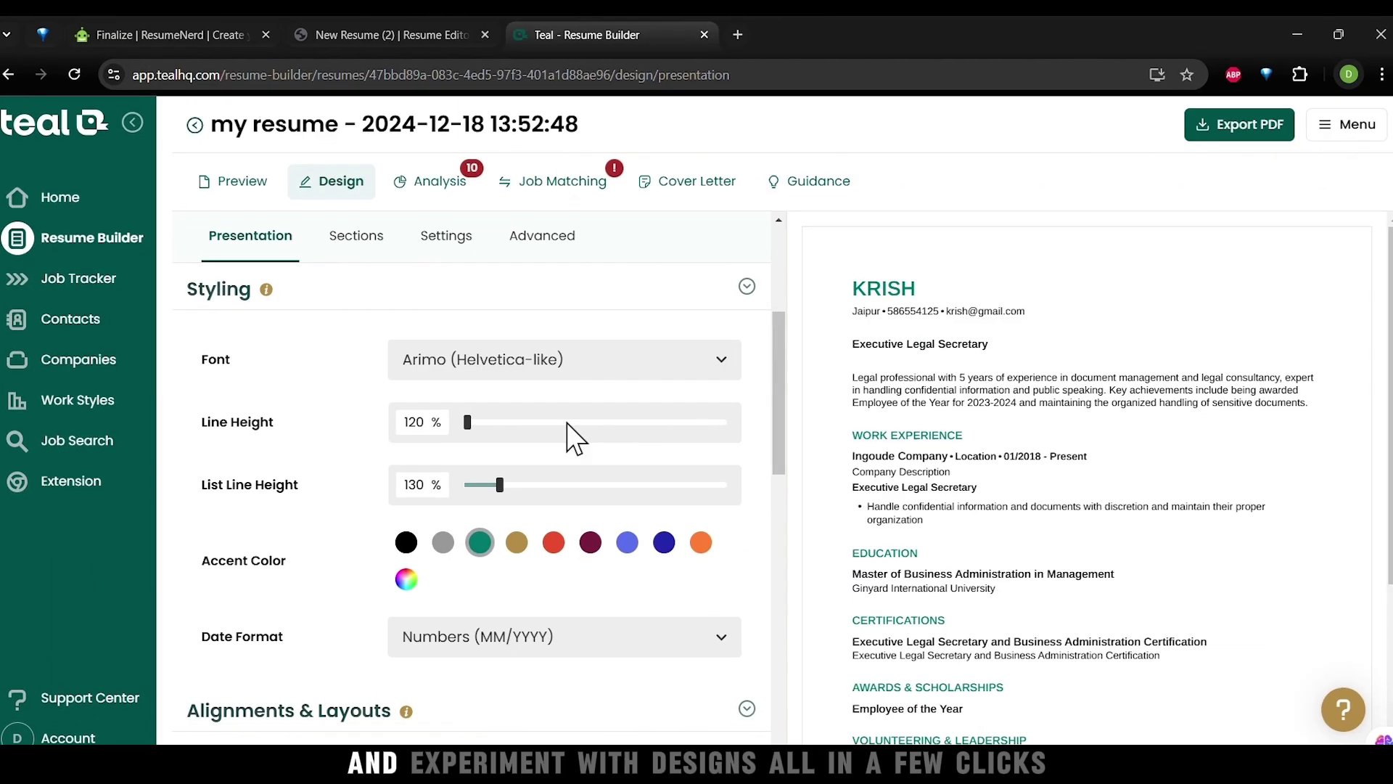
Set the list line height to 160%, change the accent colour, and view the resume analysis
drag(406, 438, 464, 435)
drag(423, 502, 551, 508)
scroll(747, 467, down, 3)
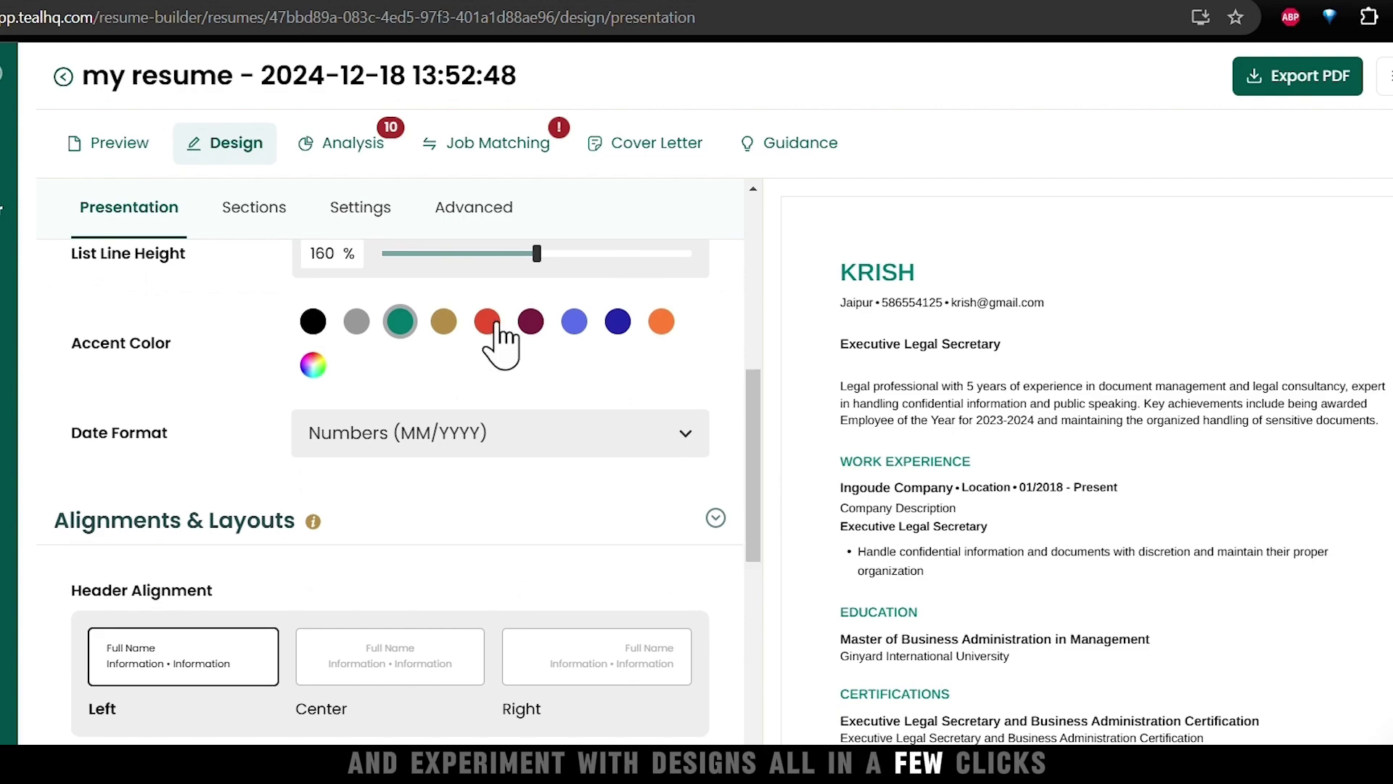
click(531, 321)
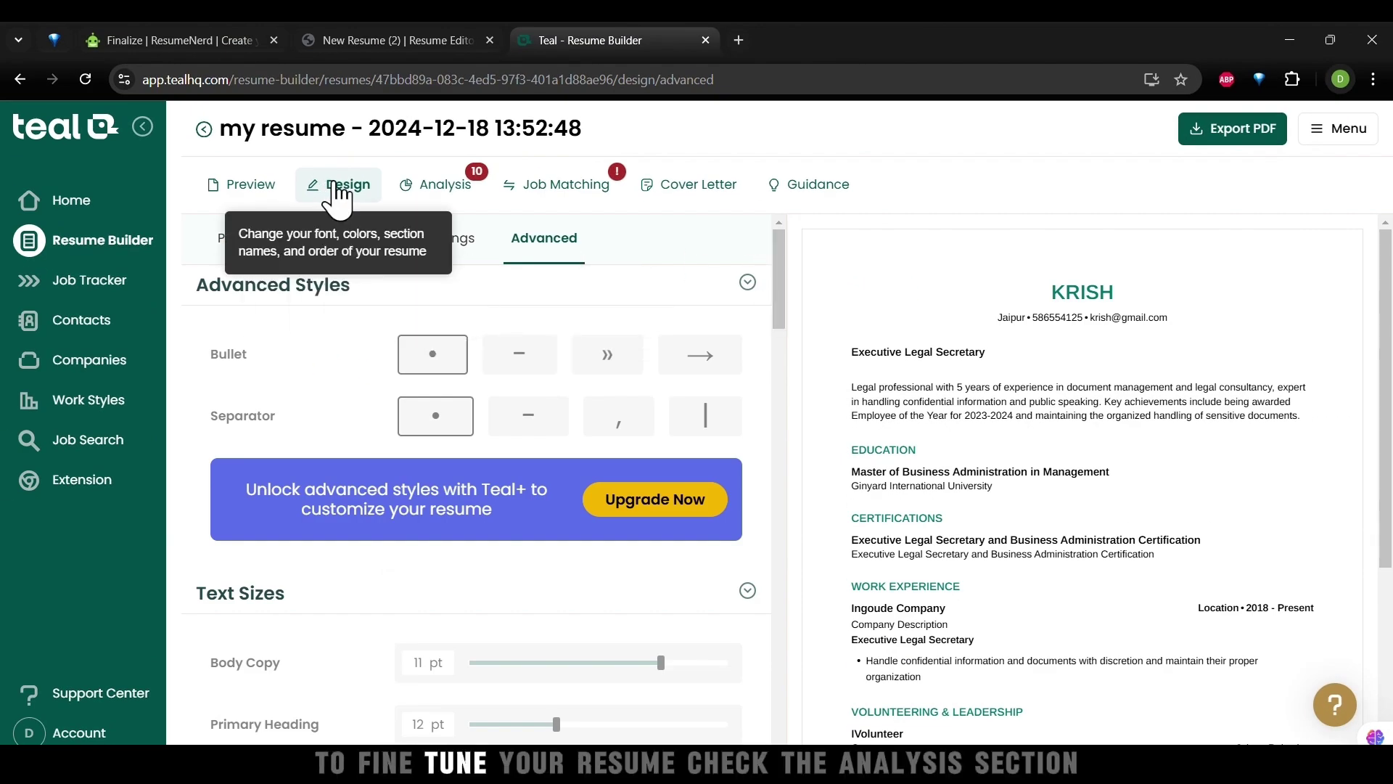
click(436, 207)
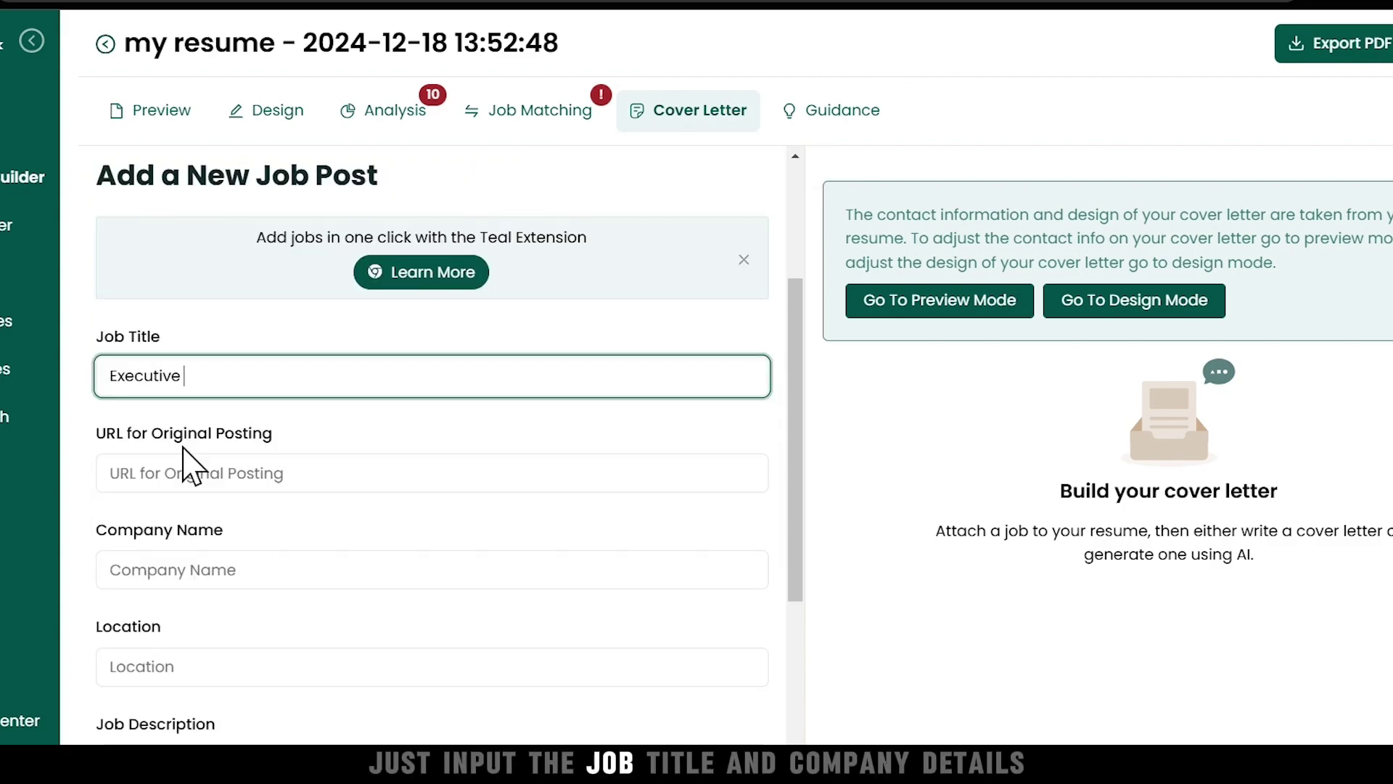
Fill the job post: title Executive legal secretary, company Calyx container terminal, location chennai, description
text(secretary)
click(170, 476)
key(Tab)
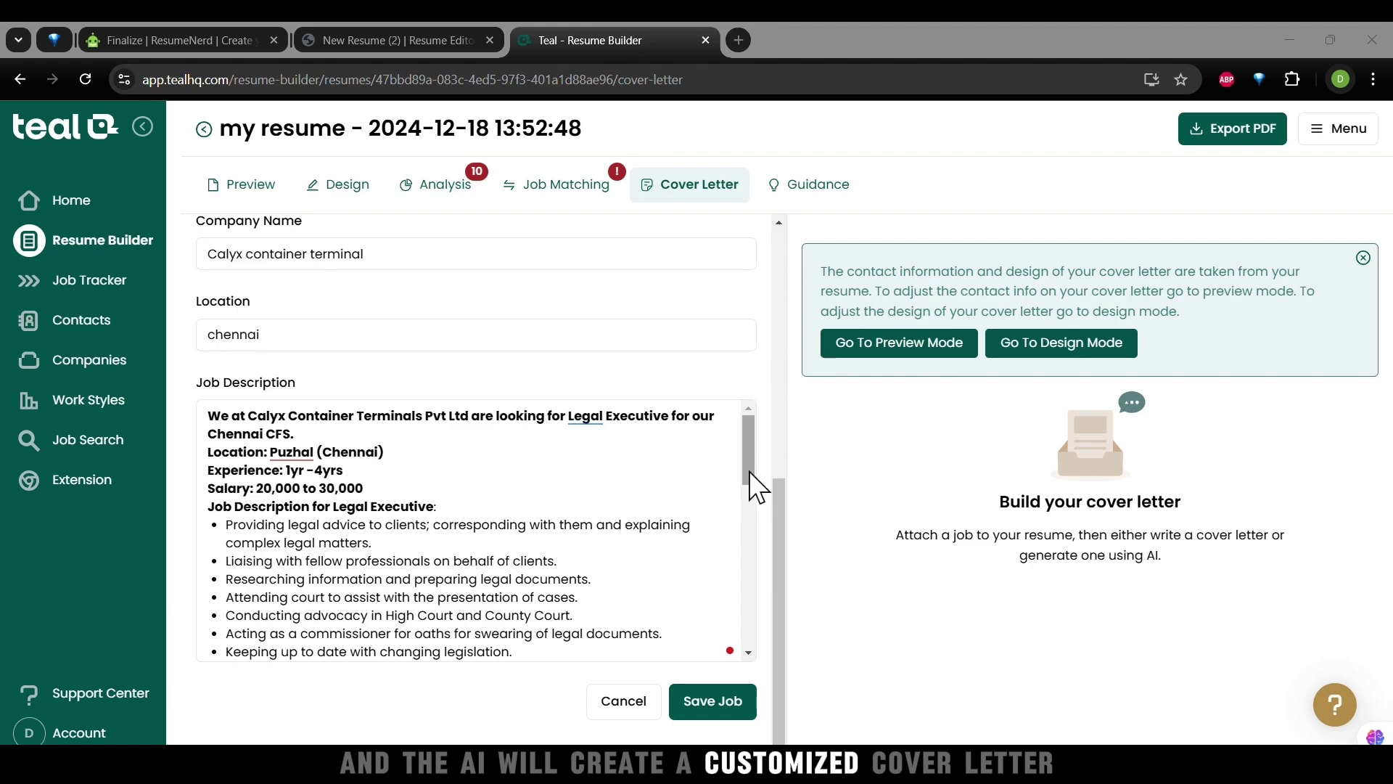
drag(748, 472, 747, 614)
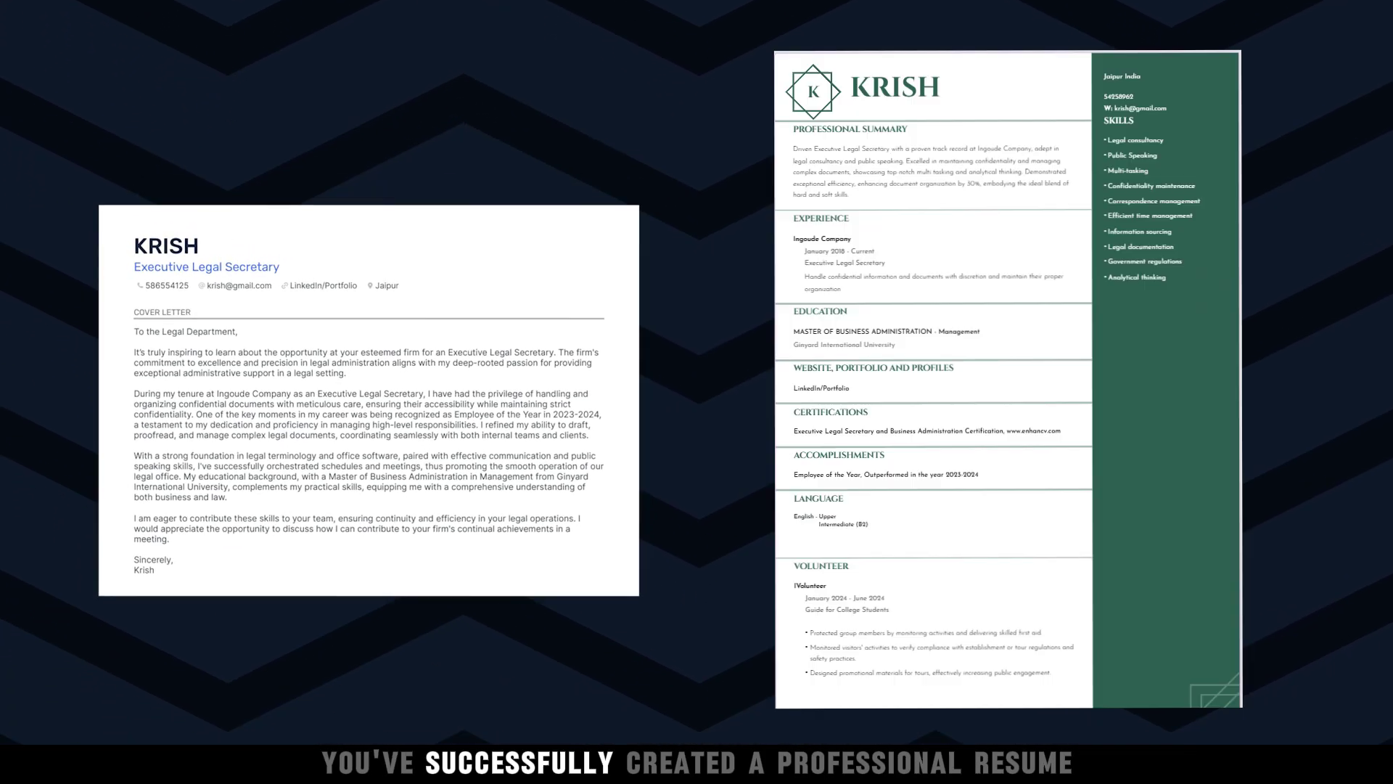